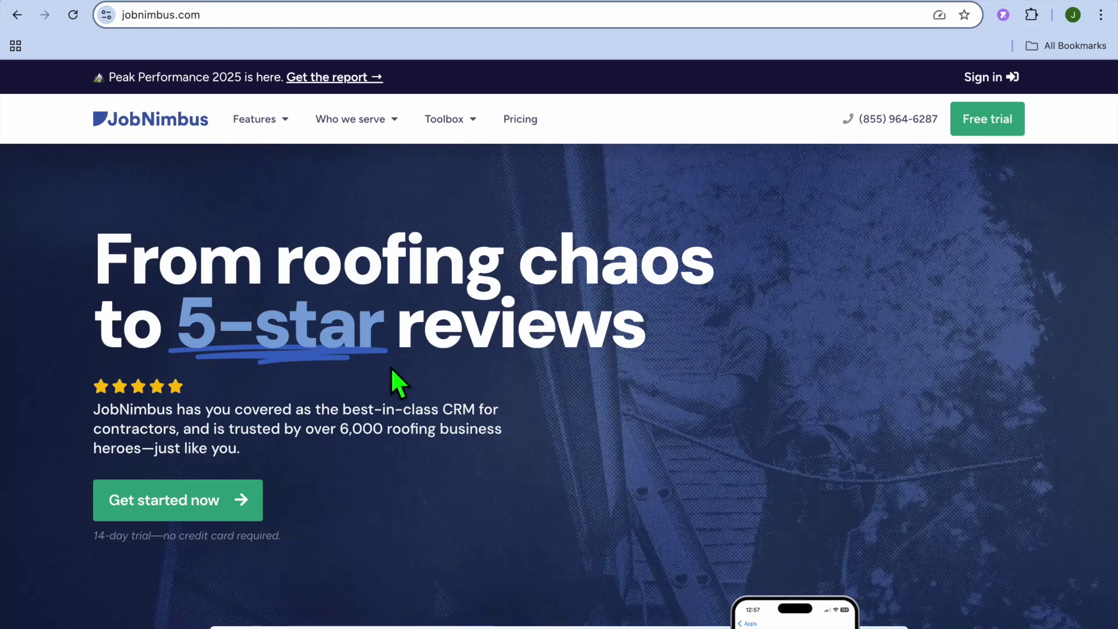
- Examine the JobNimbus homepage's headline, CRM description, mobile app promotion and partner logos
scroll(392, 370, "down", 3)
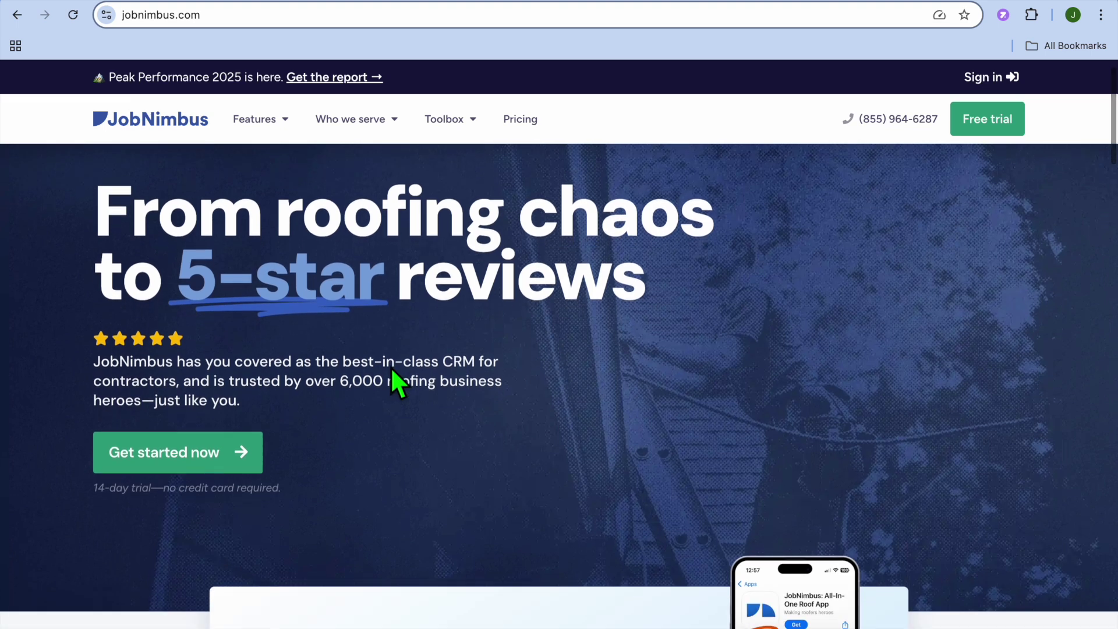
scroll(391, 370, "down", 1)
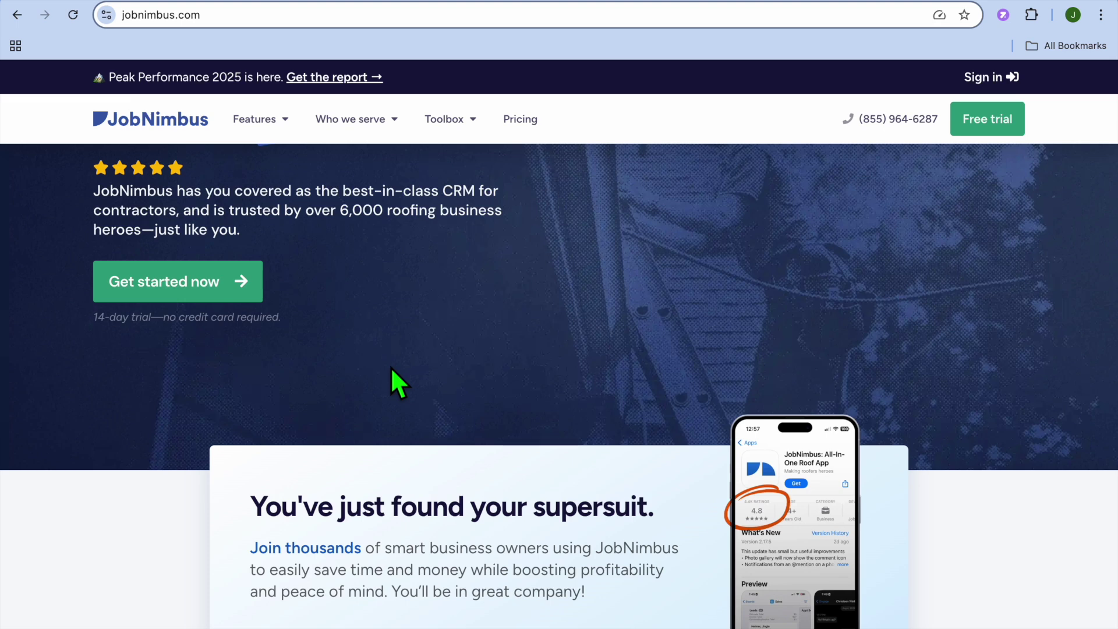
scroll(390, 366, "down", 1)
scroll(390, 365, "down", 1)
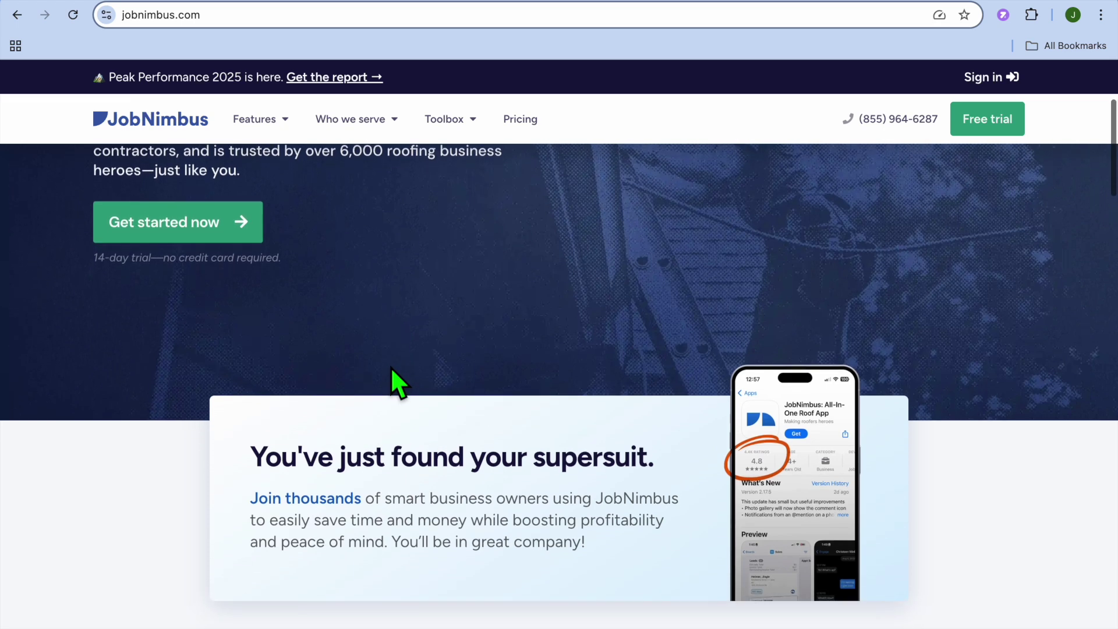
scroll(390, 365, "down", 1)
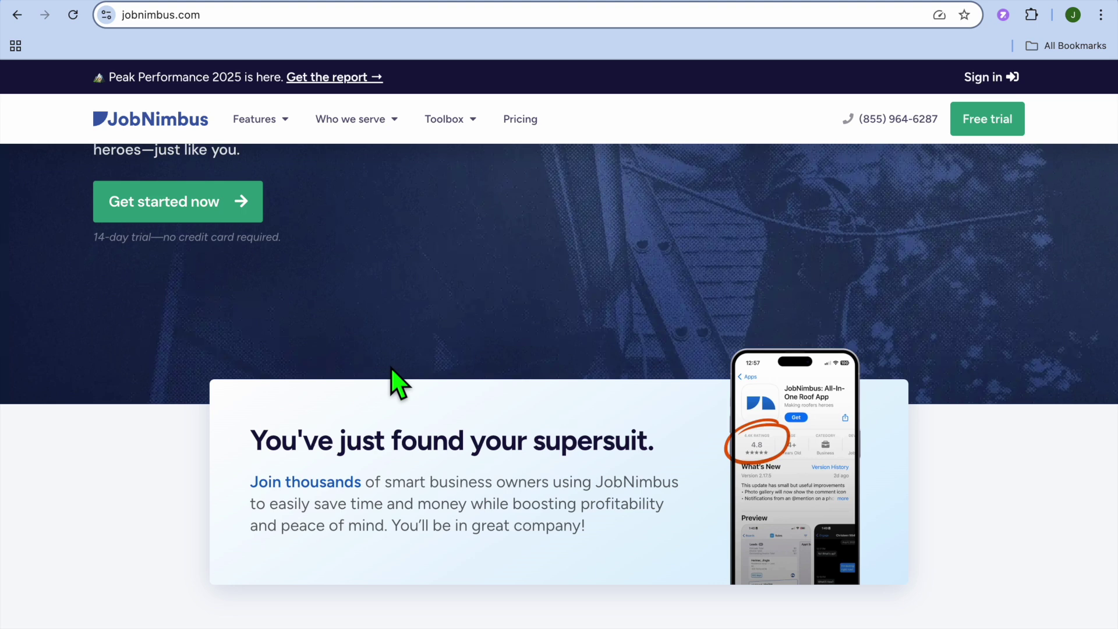
scroll(396, 382, "down", 2)
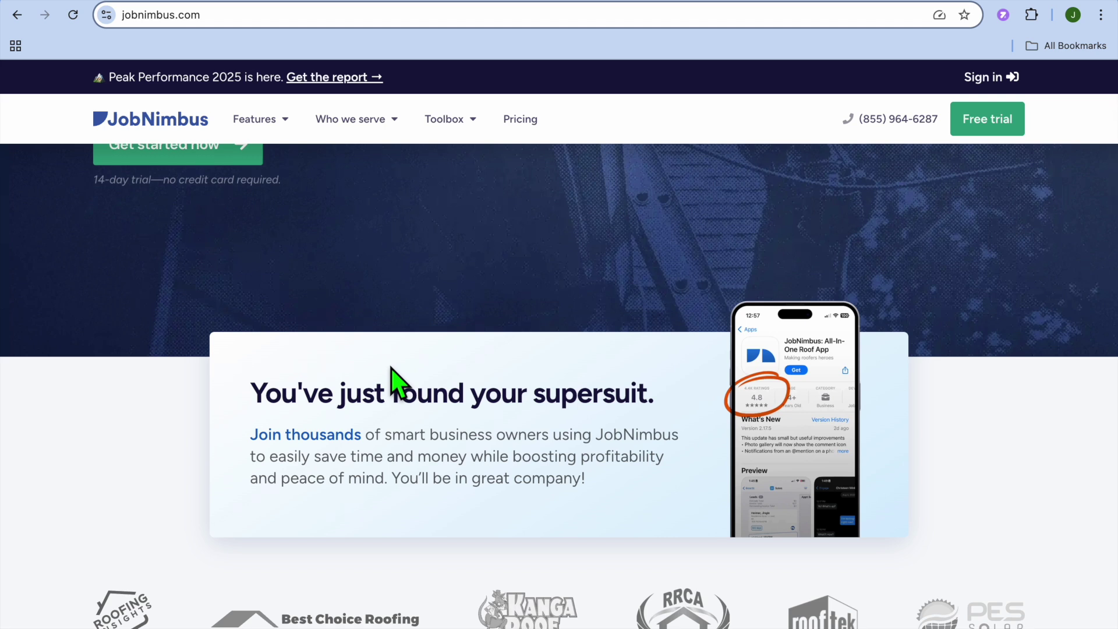
scroll(391, 368, "down", 3)
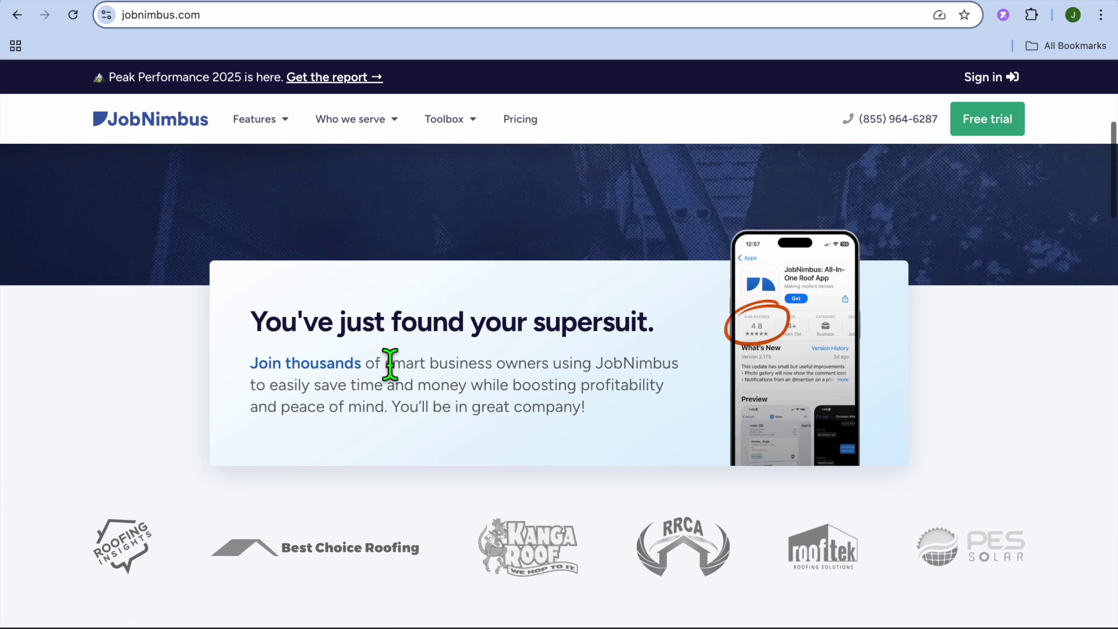
scroll(390, 364, "up", 5)
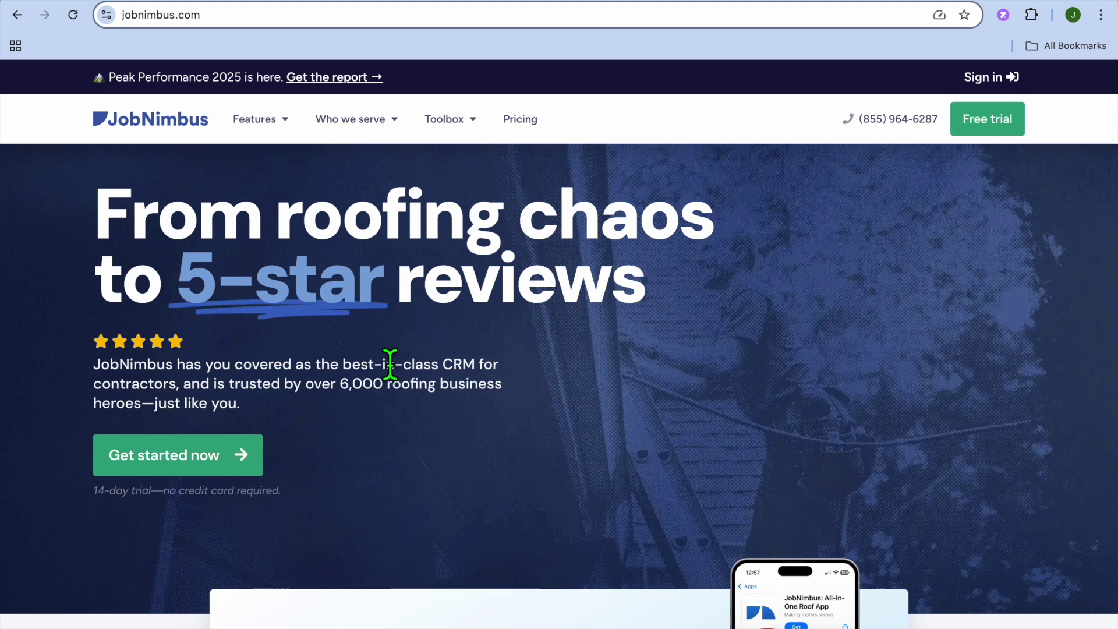
scroll(390, 366, "up", 1)
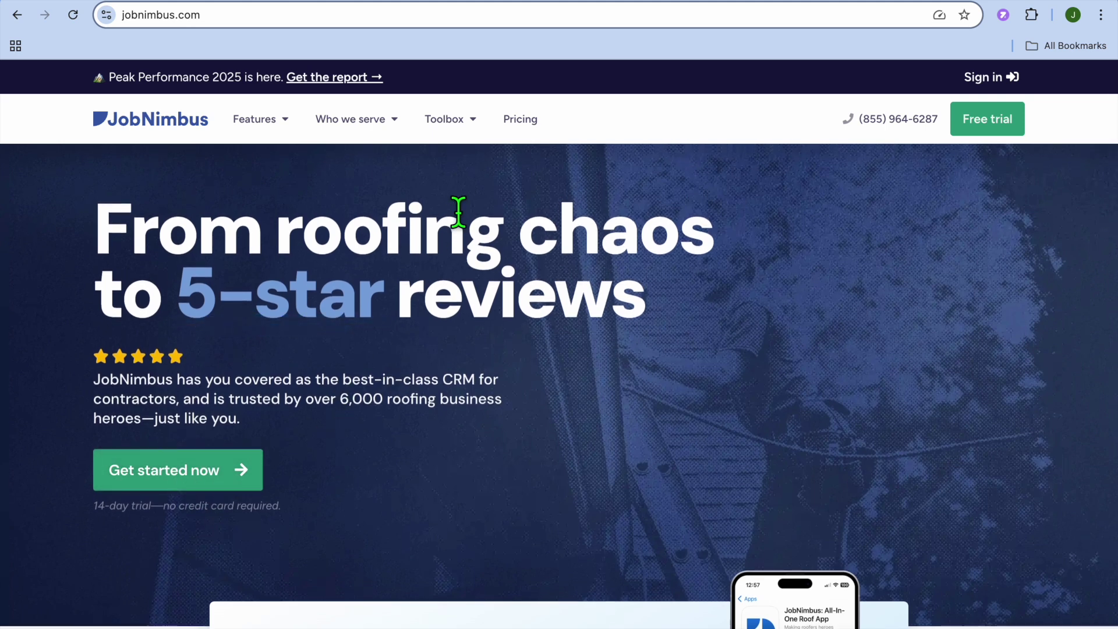
- Open the Retail jobs board at app.jobnimbus.com/boards/m7ucn9iadqr8ic3yv1r7gwh
left_click(448, 13)
type("app.jobnimbus.com/boards/m7ucn9iadqr8ic3yv1r7gwh")
key("Return")
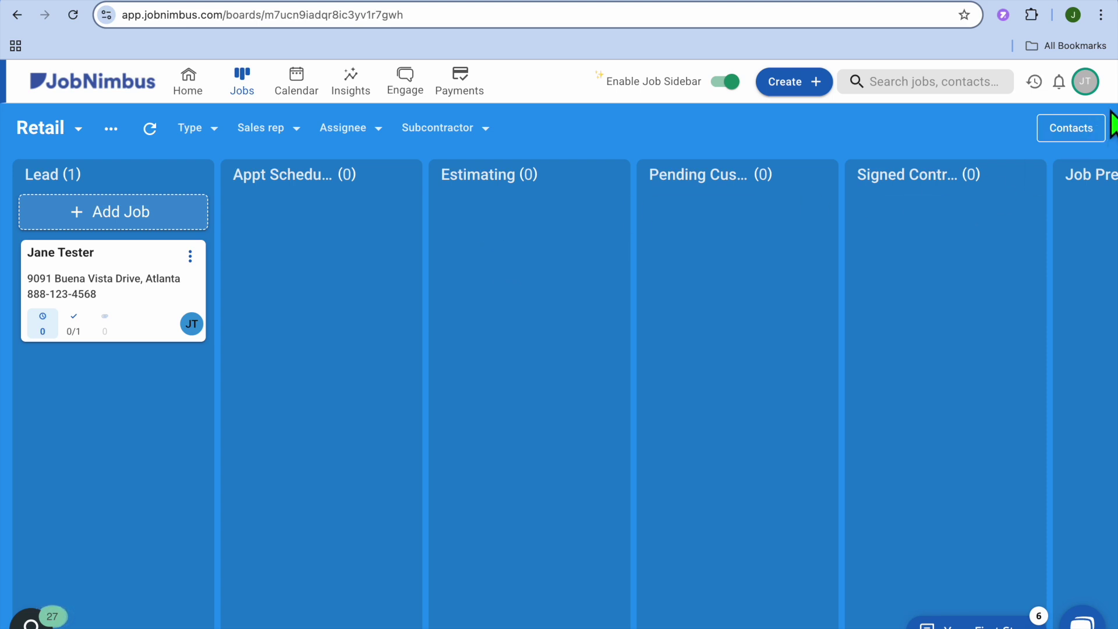
- View the company's Team settings with roles and members, and return to the Retail board
left_click(1087, 82)
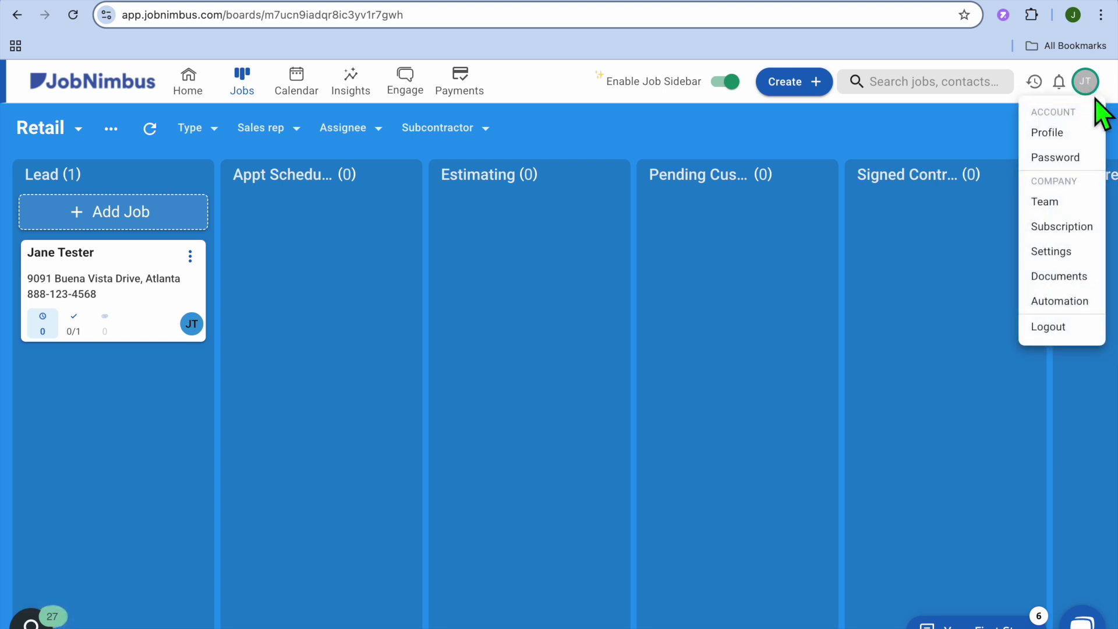
left_click(1069, 201)
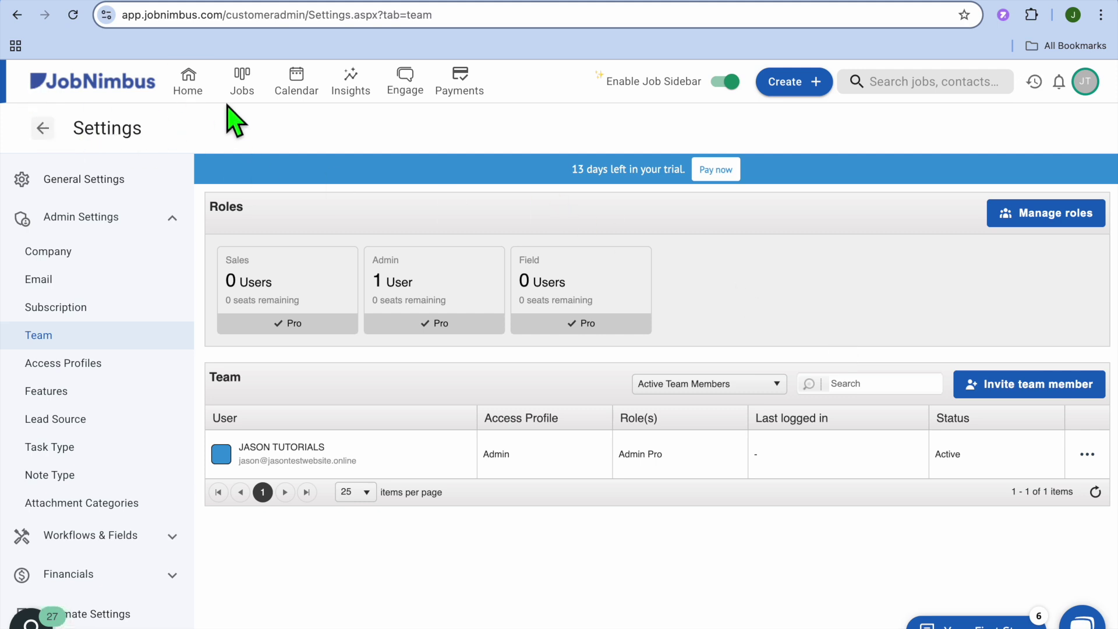
left_click(17, 16)
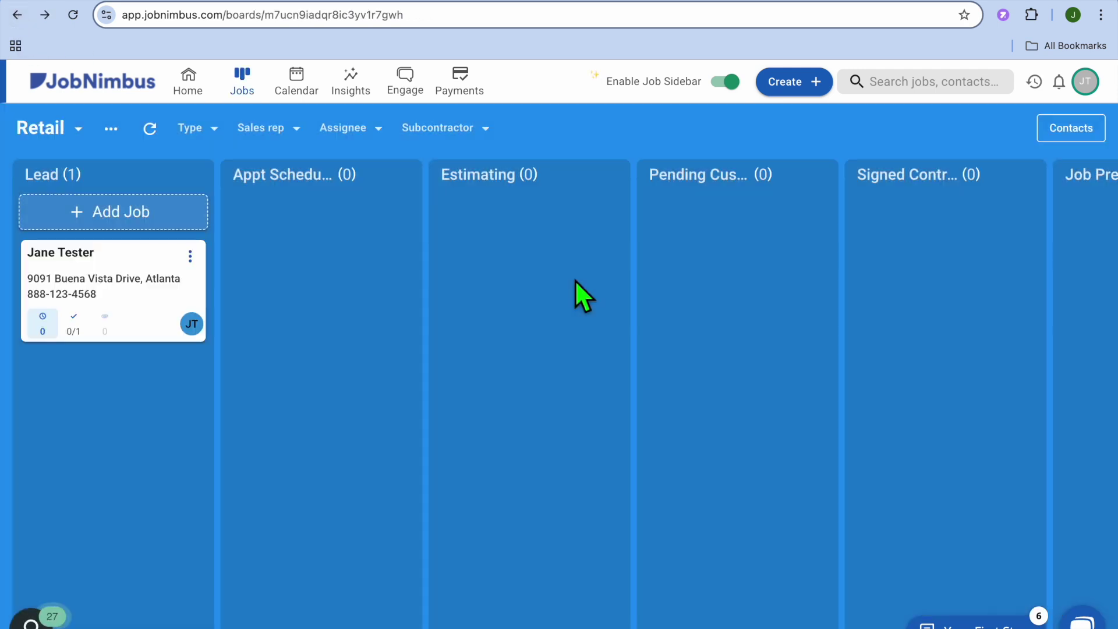
- Open the contacts list and look at the contact import page and the blank Create Contact form
left_click(1071, 135)
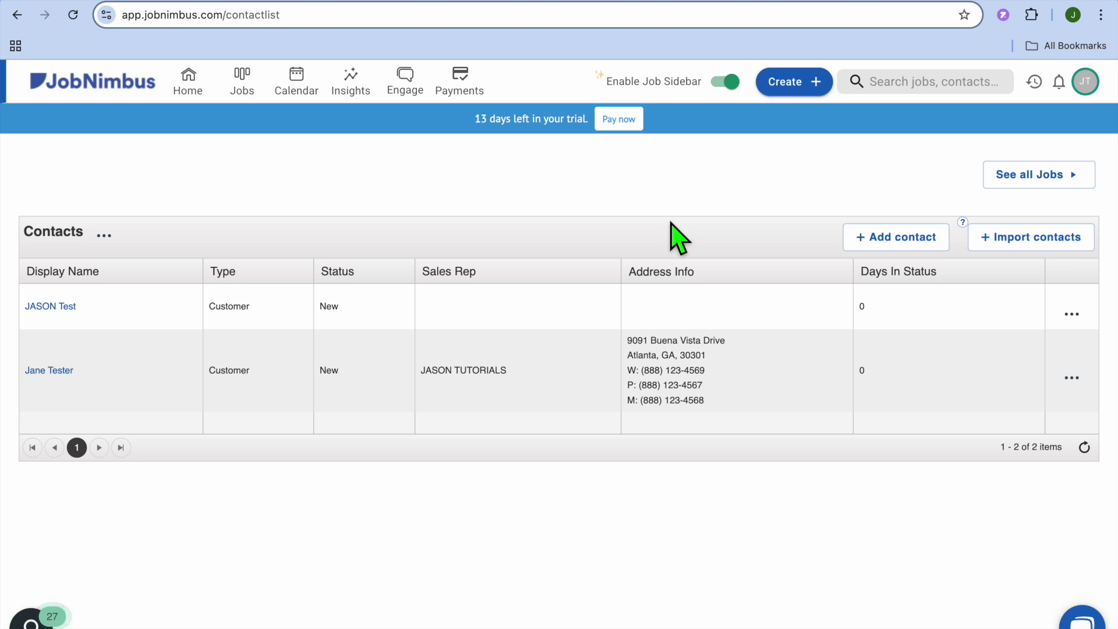
left_click(1029, 244)
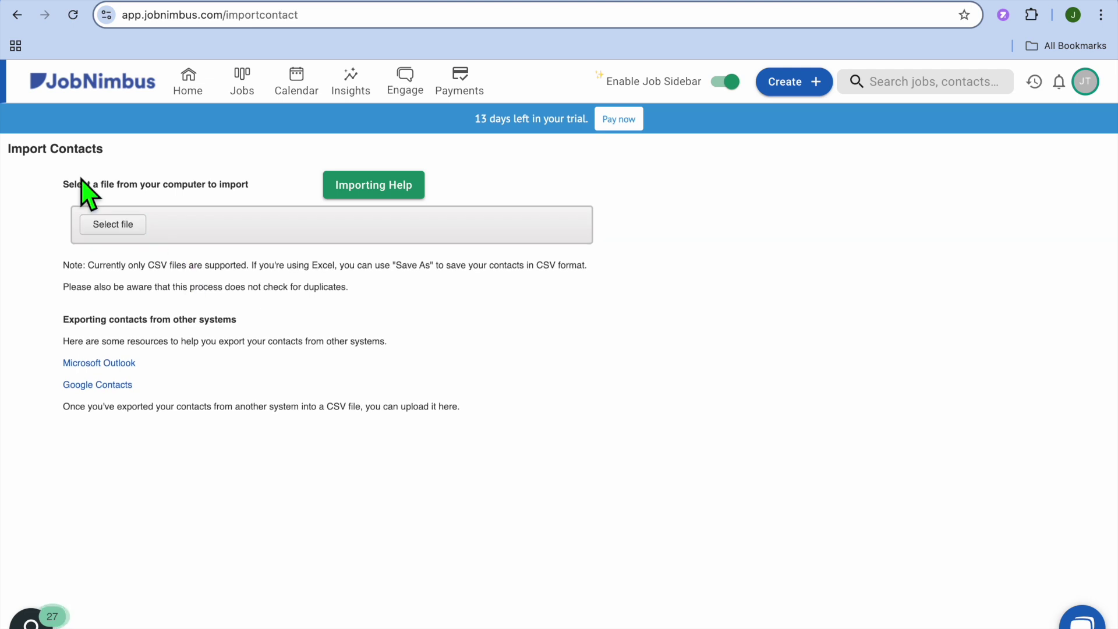
left_click(17, 16)
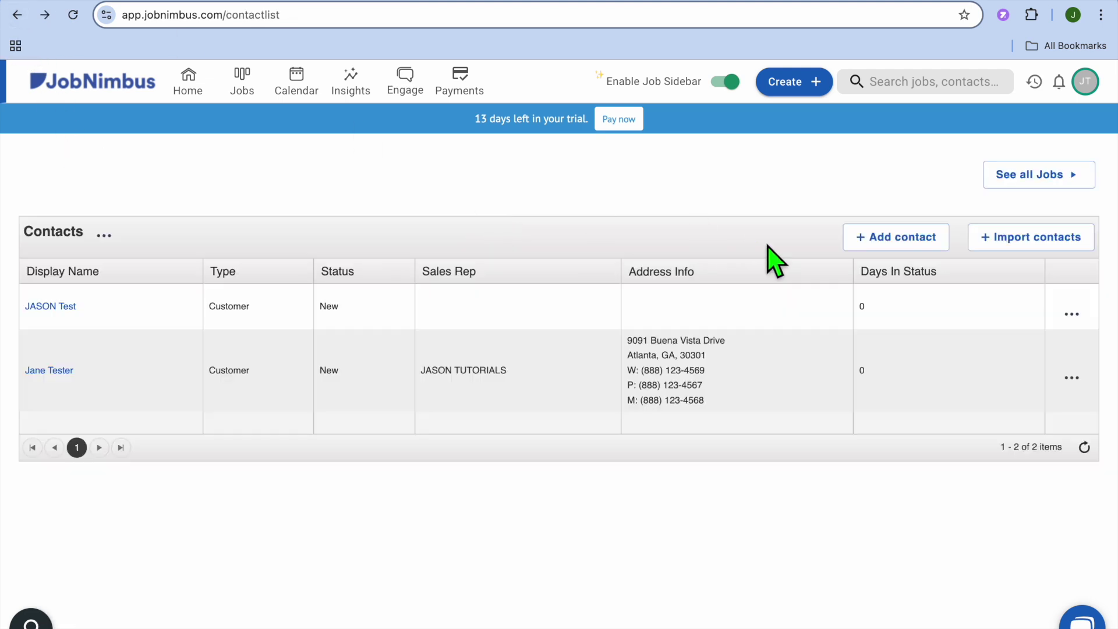
left_click(879, 238)
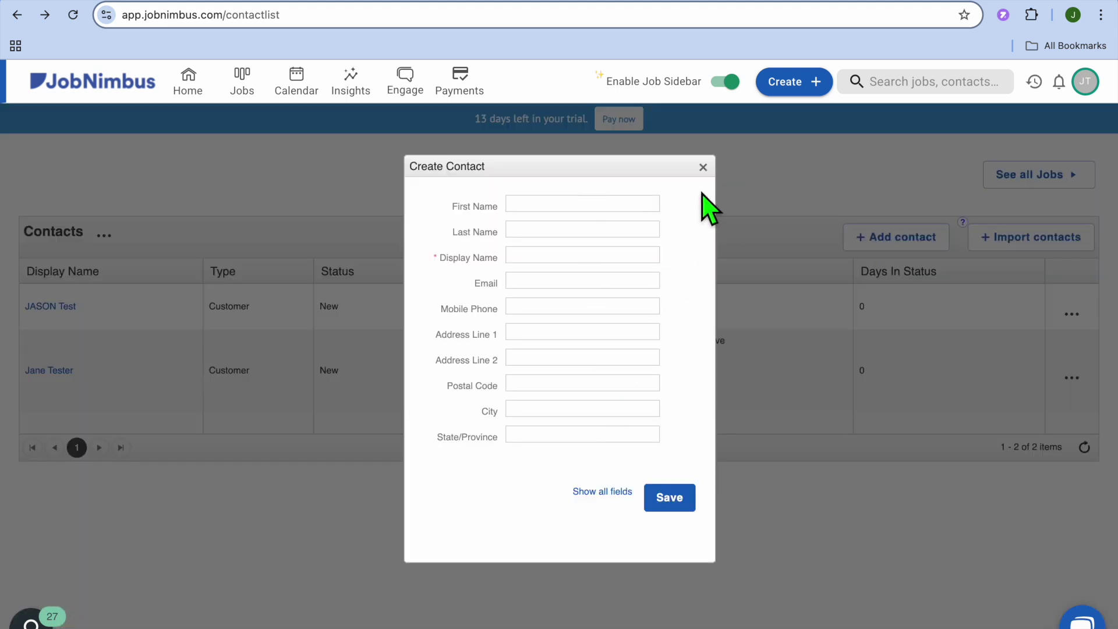
left_click(703, 167)
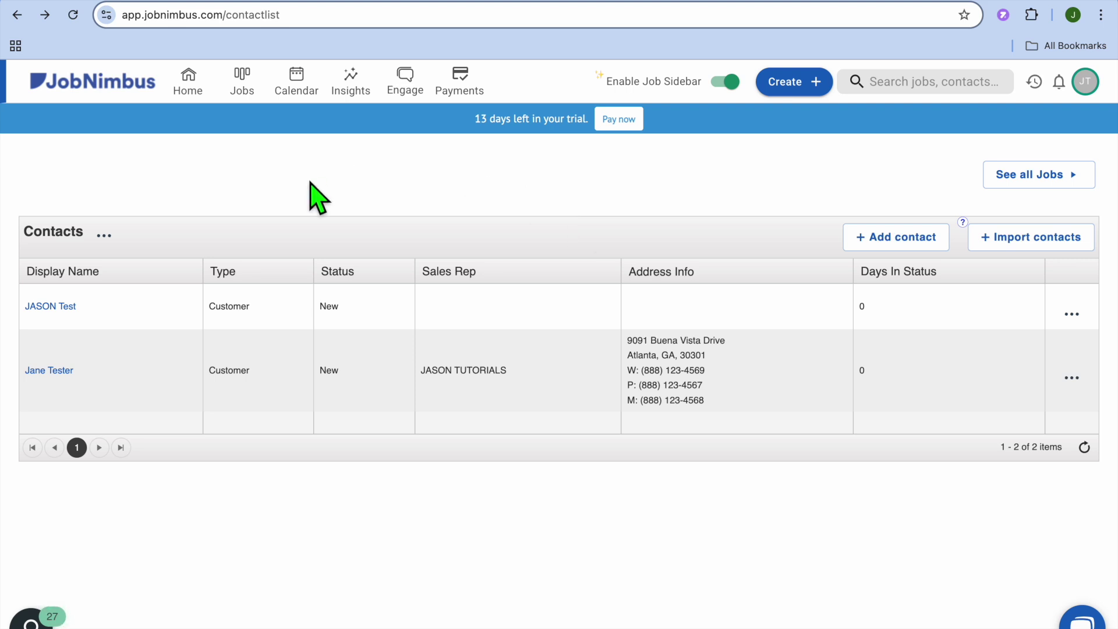
- Review the existing lead's job details, primary contact and fields on the Retail jobs board, and close them
left_click(242, 87)
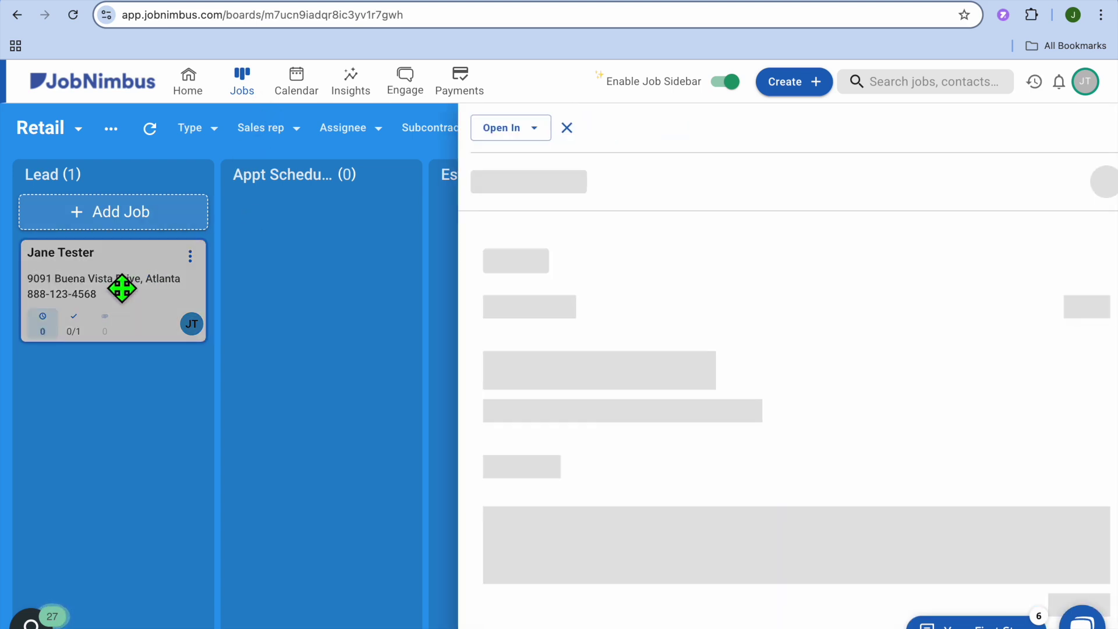
left_click(122, 288)
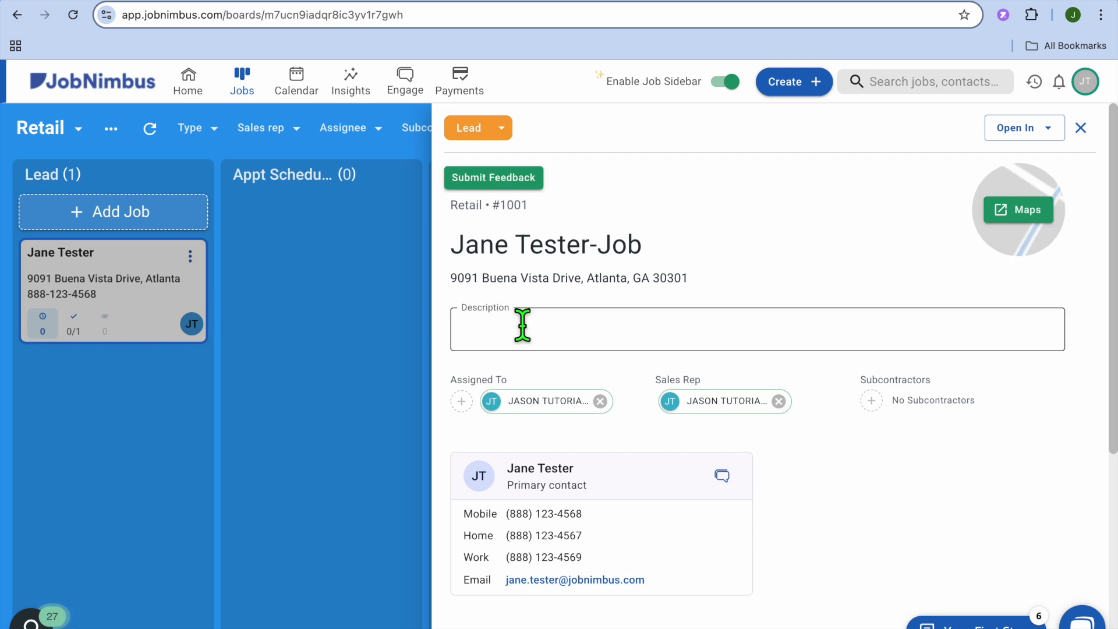
scroll(522, 326, "down", 1)
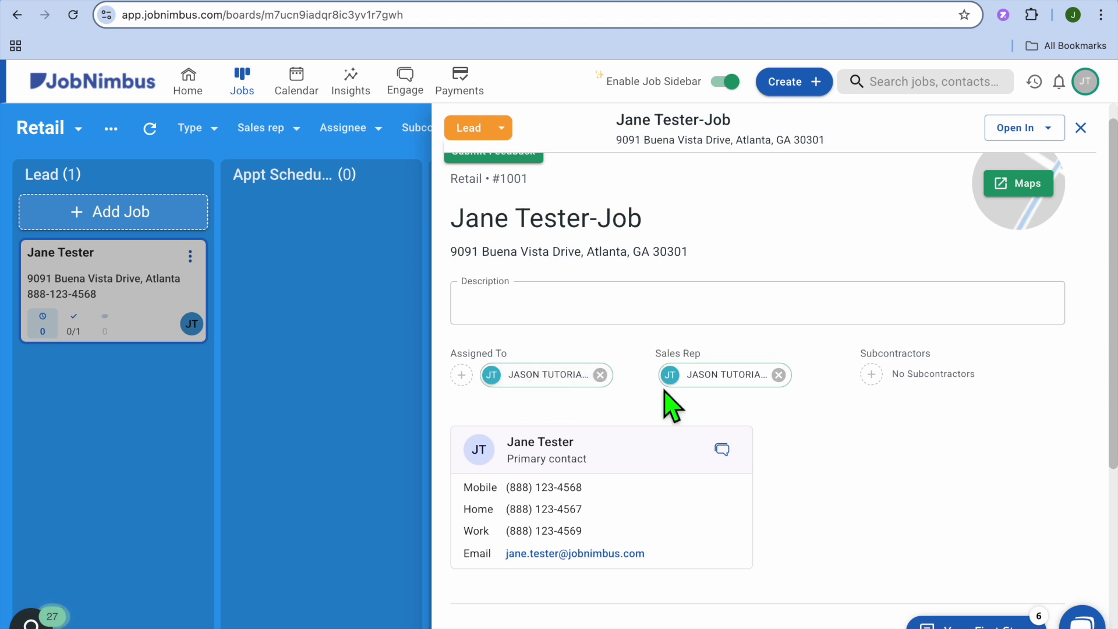
scroll(666, 399, "down", 3)
scroll(670, 404, "down", 6)
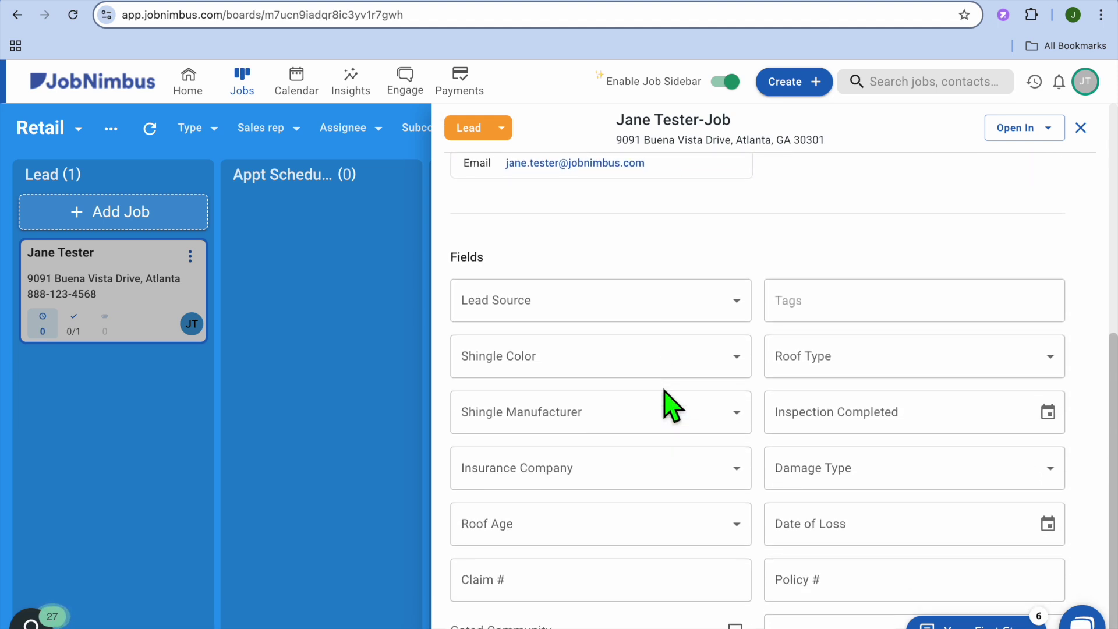
scroll(665, 399, "up", 10)
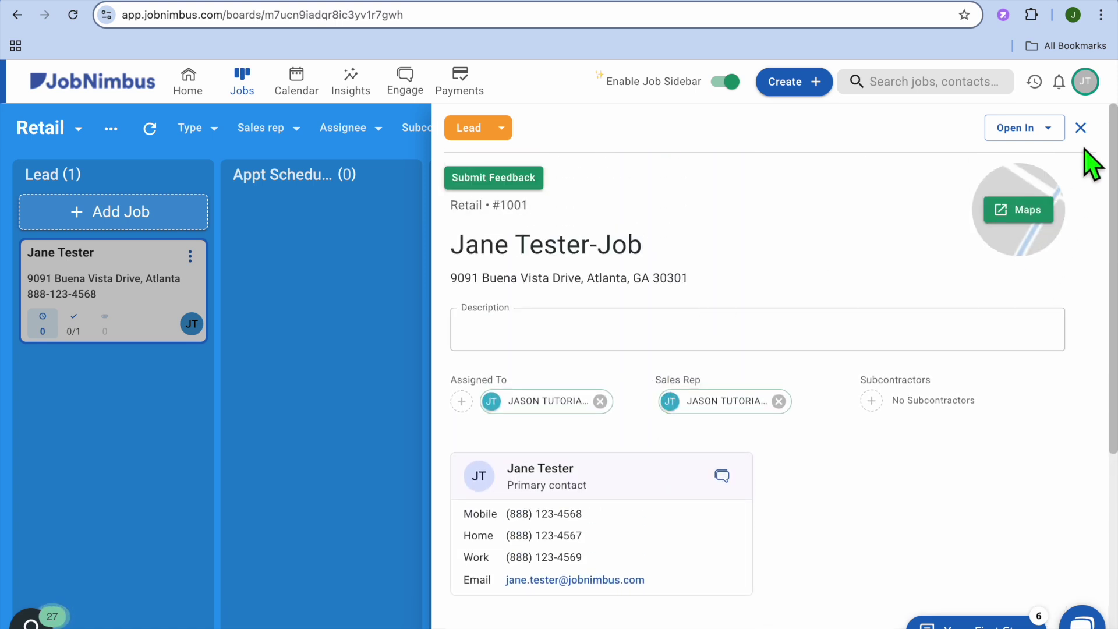
left_click(1080, 128)
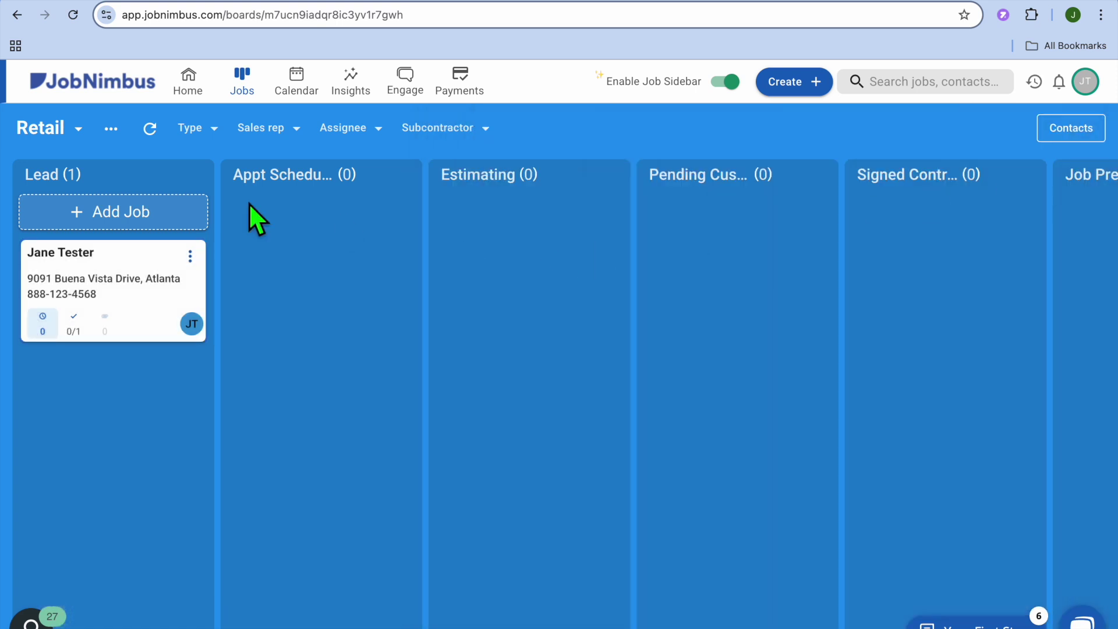
- Start a new job in the Lead column for an existing contact and name it "roof replacement"
left_click(150, 207)
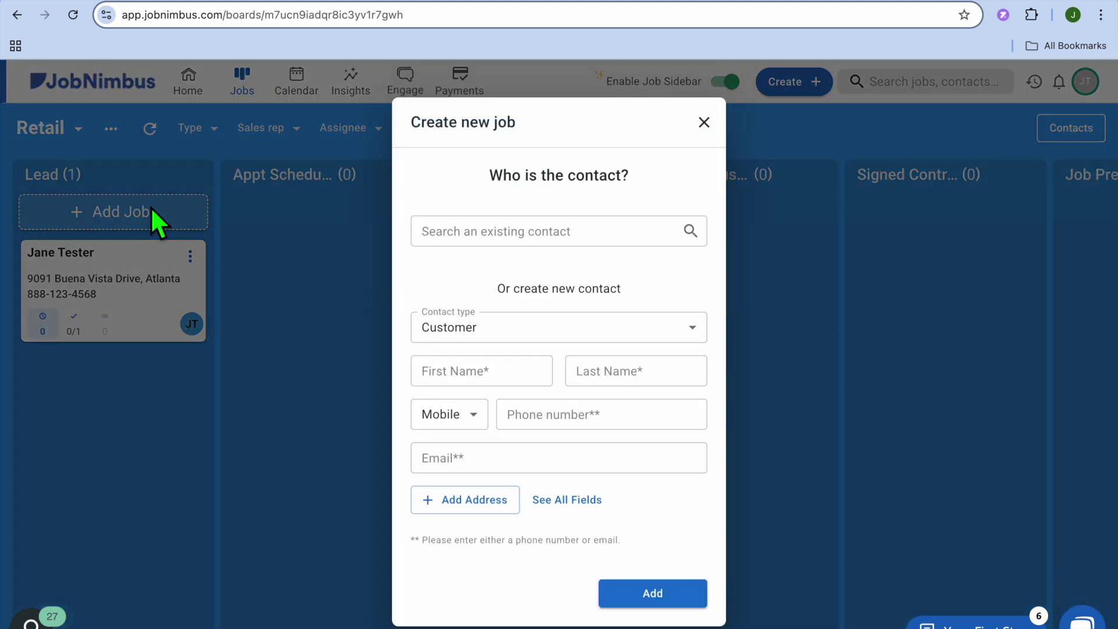
left_click(531, 250)
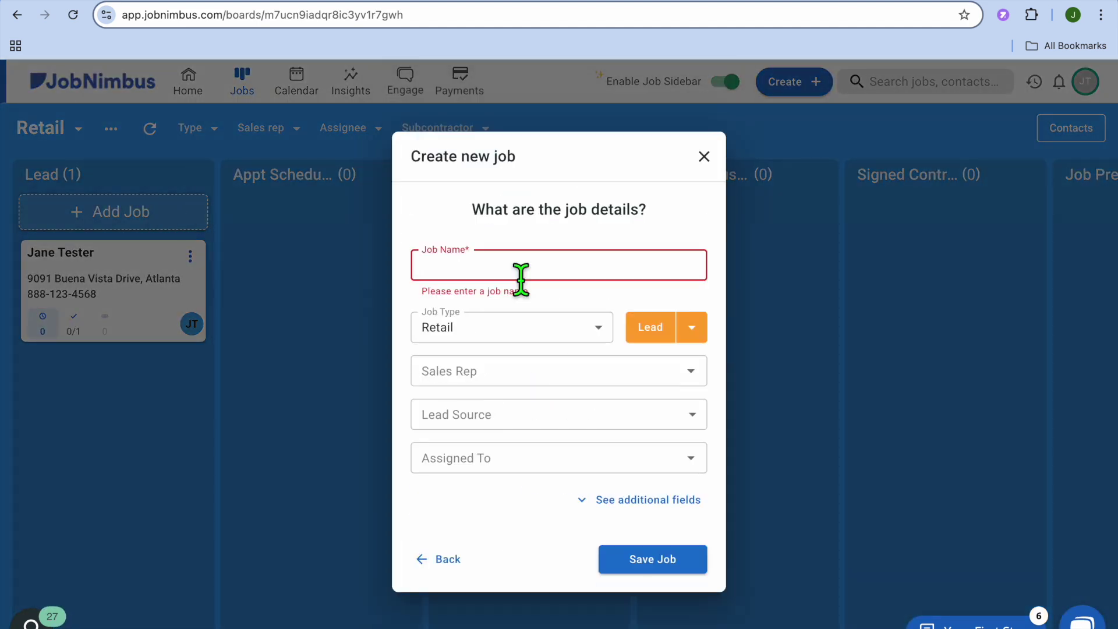
type("roo")
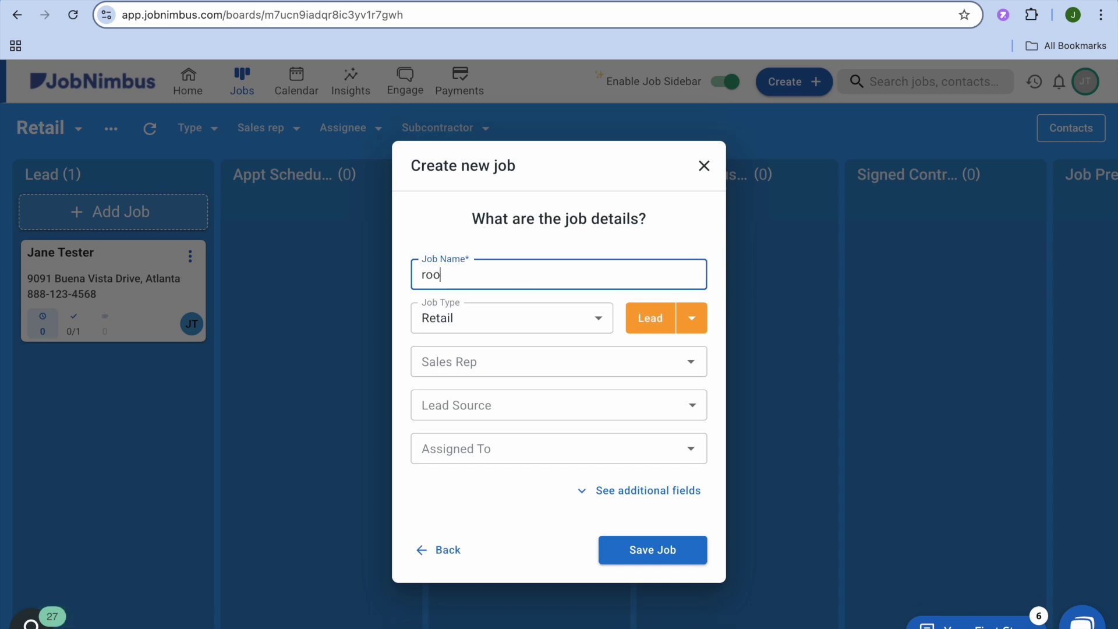
type("f replacement")
- Set the new job's sales rep and assignee to the listed team member and its lead source to Web Search
left_click(612, 369)
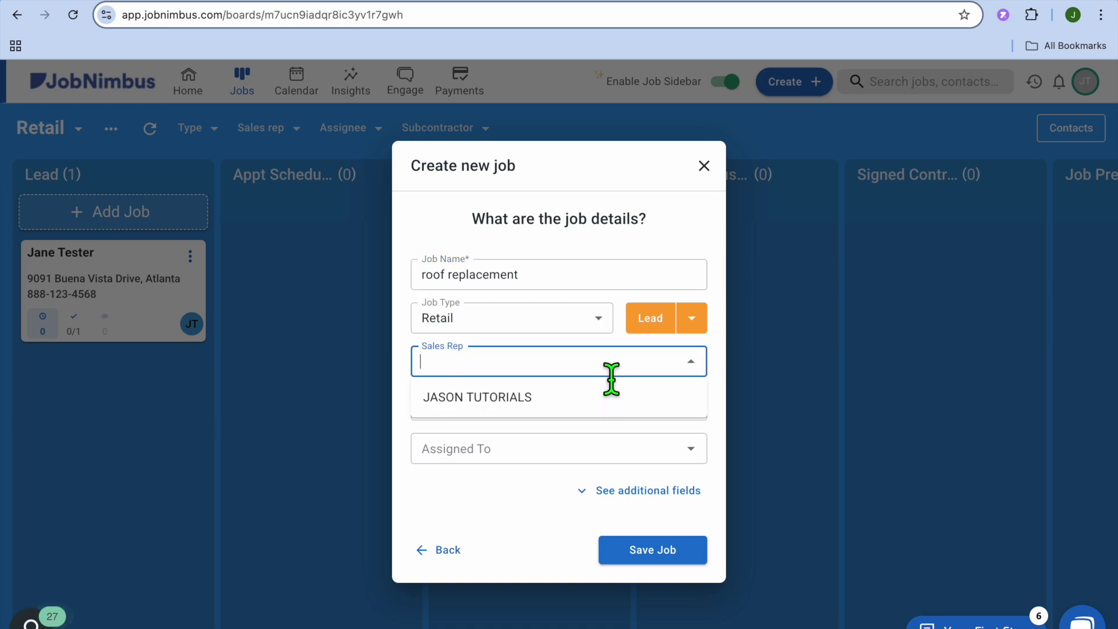
left_click(583, 399)
left_click(550, 407)
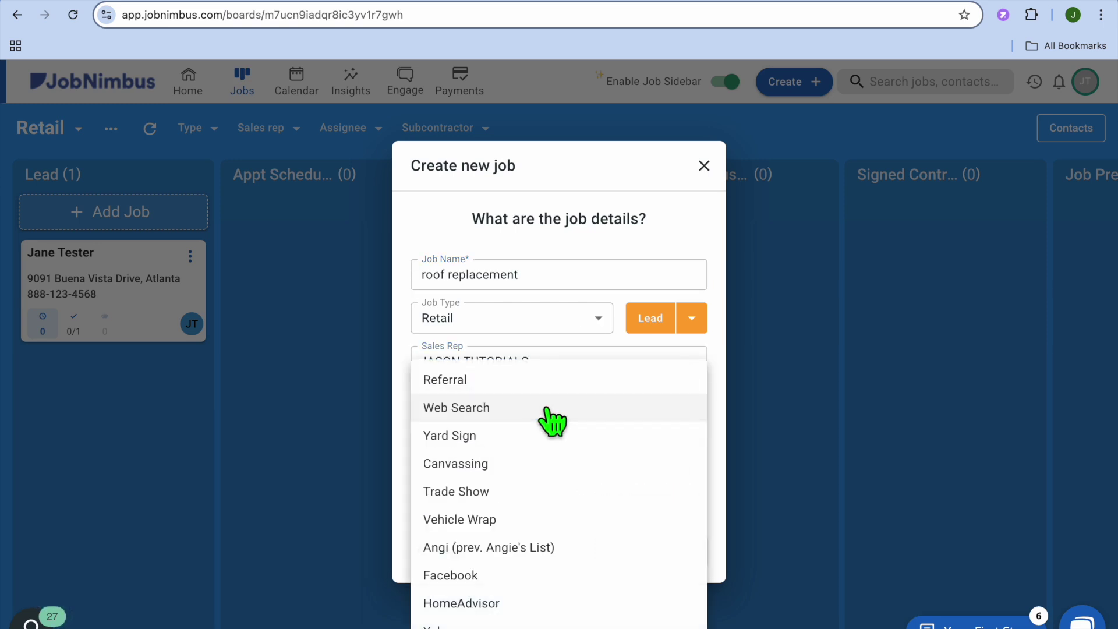
left_click(530, 410)
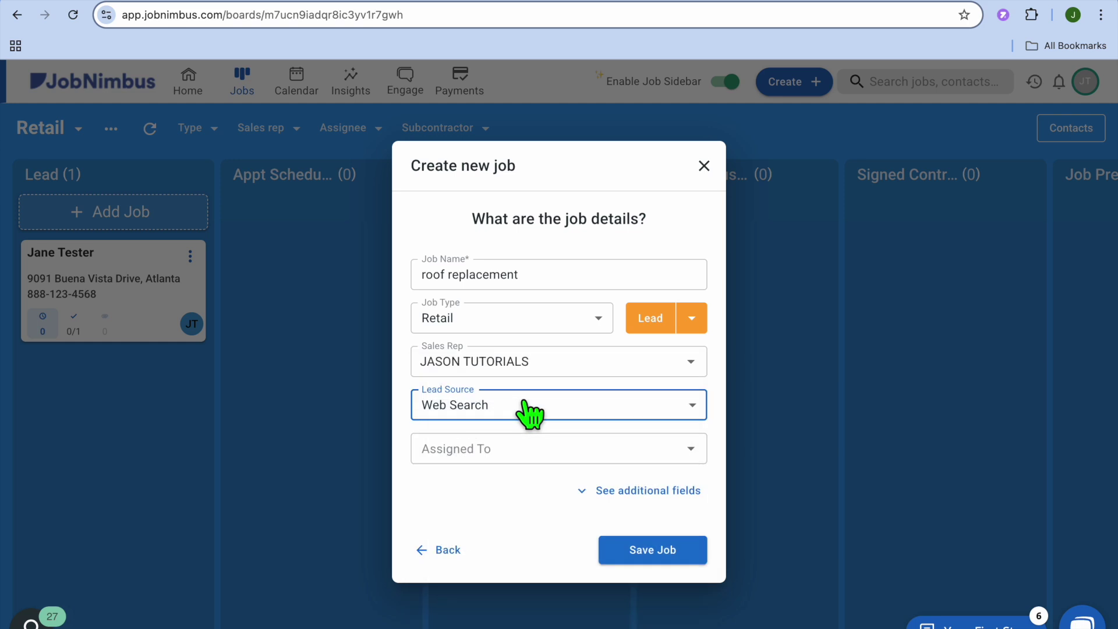
left_click(567, 457)
left_click(559, 498)
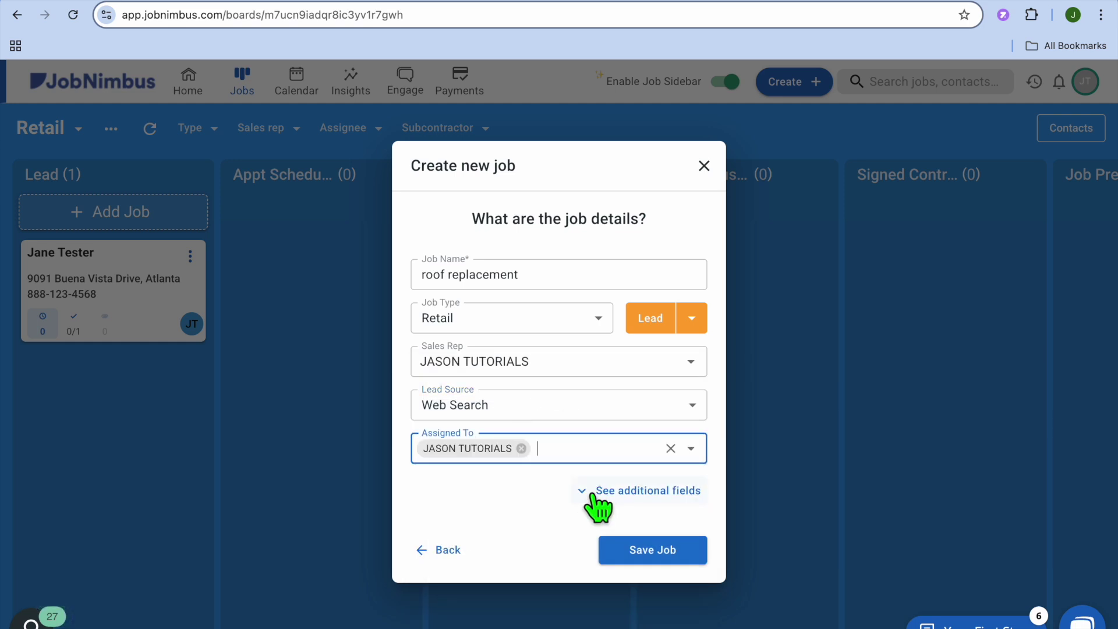
- Check the additional fields of the roof replacement job, leaving them blank, and save the job
left_click(585, 492)
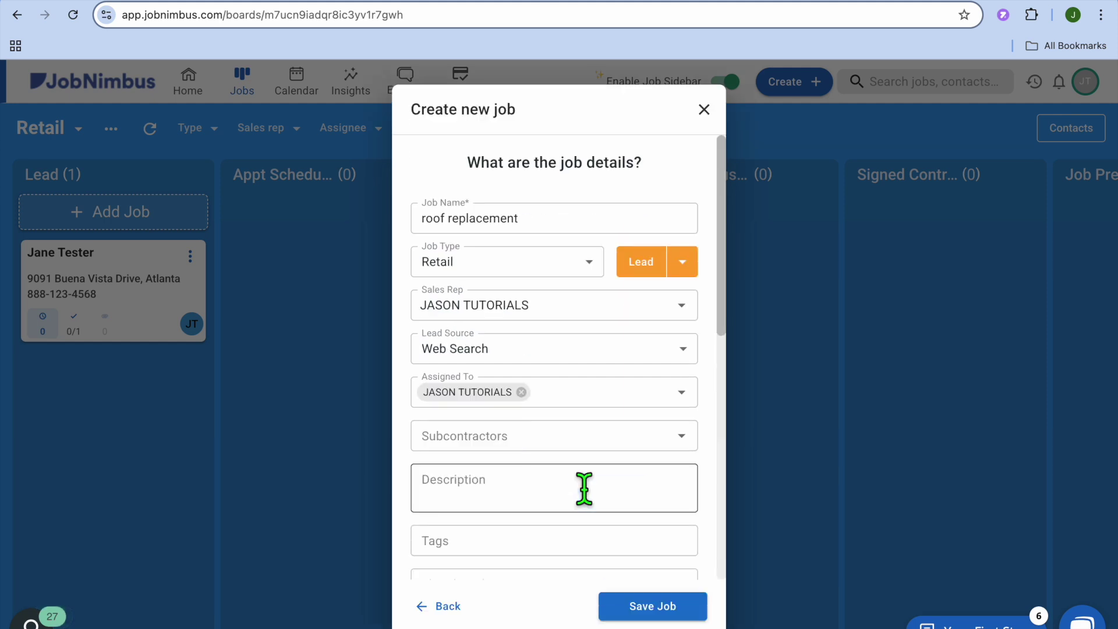
scroll(657, 504, "down", 5)
scroll(657, 504, "down", 4)
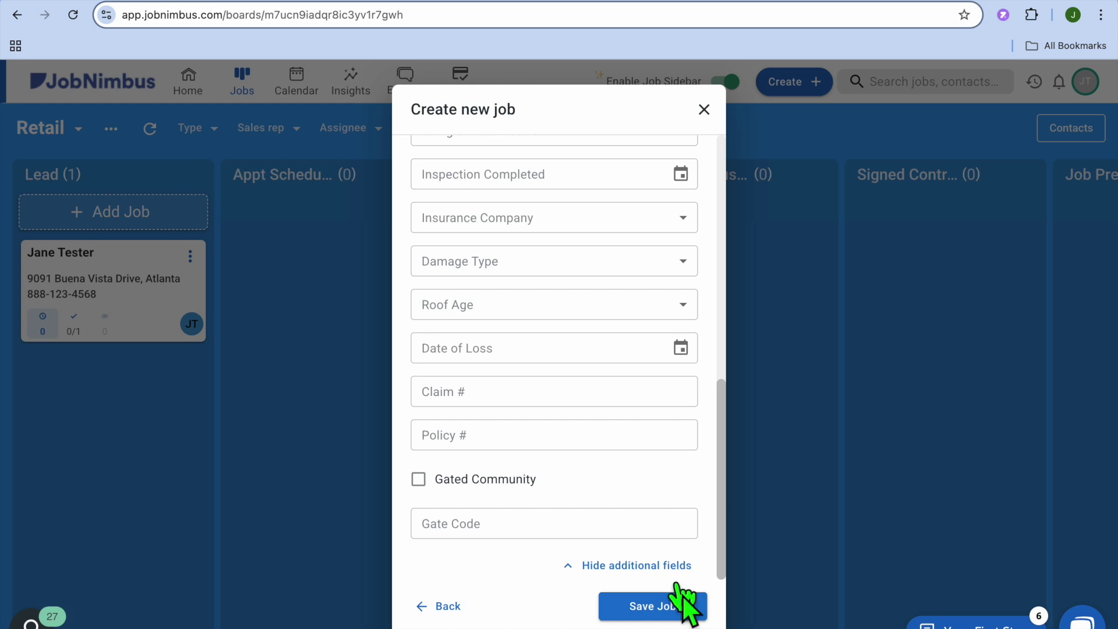
left_click(670, 609)
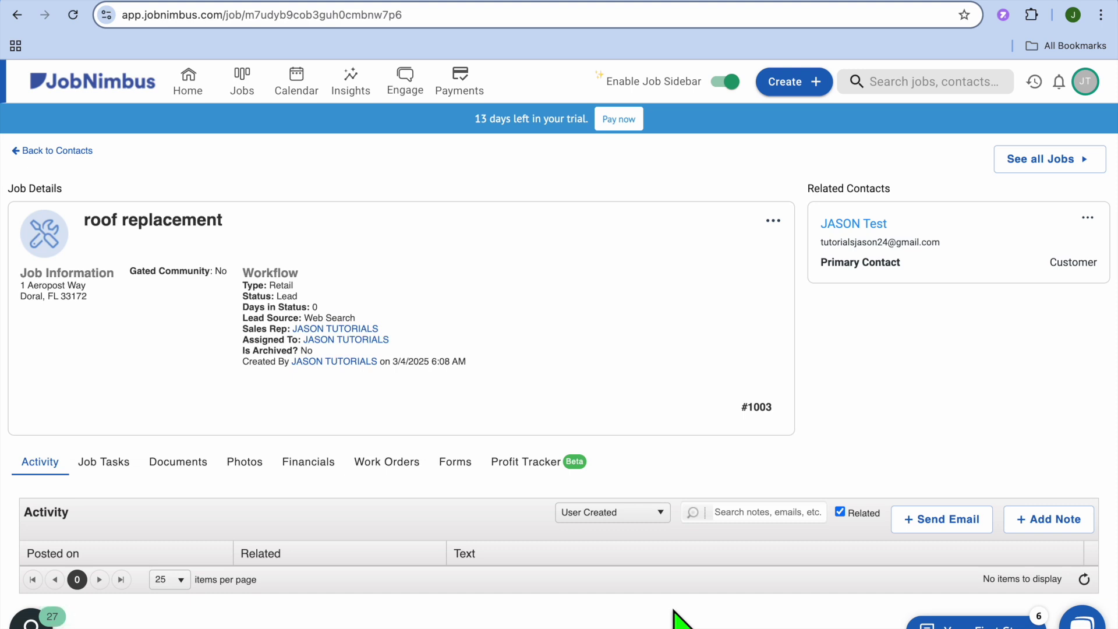
scroll(674, 610, "down", 3)
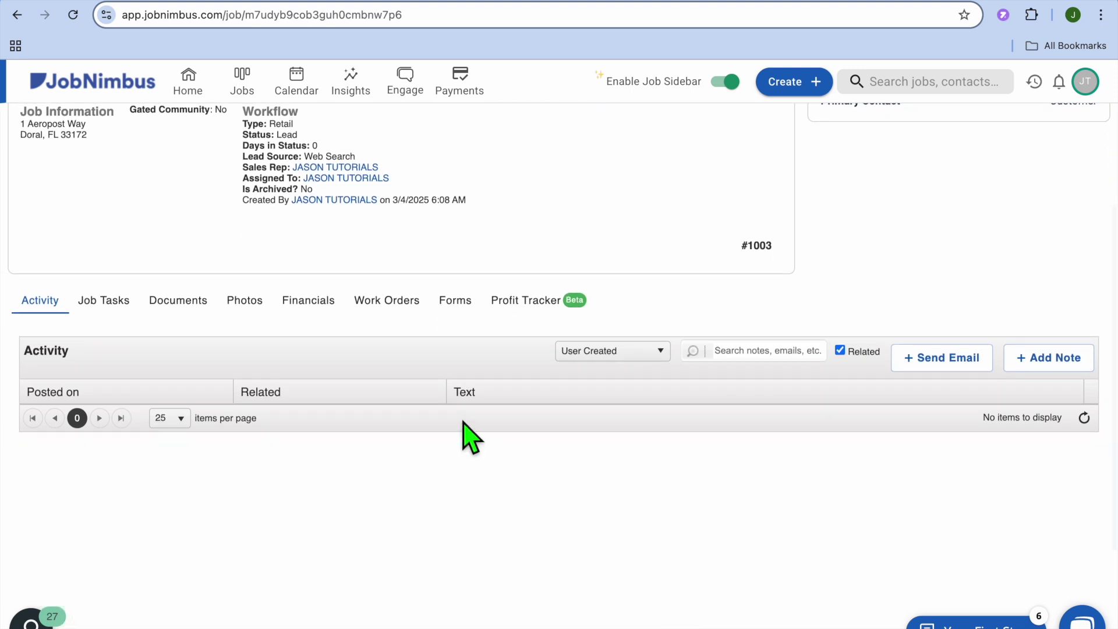
scroll(466, 437, "down", 2)
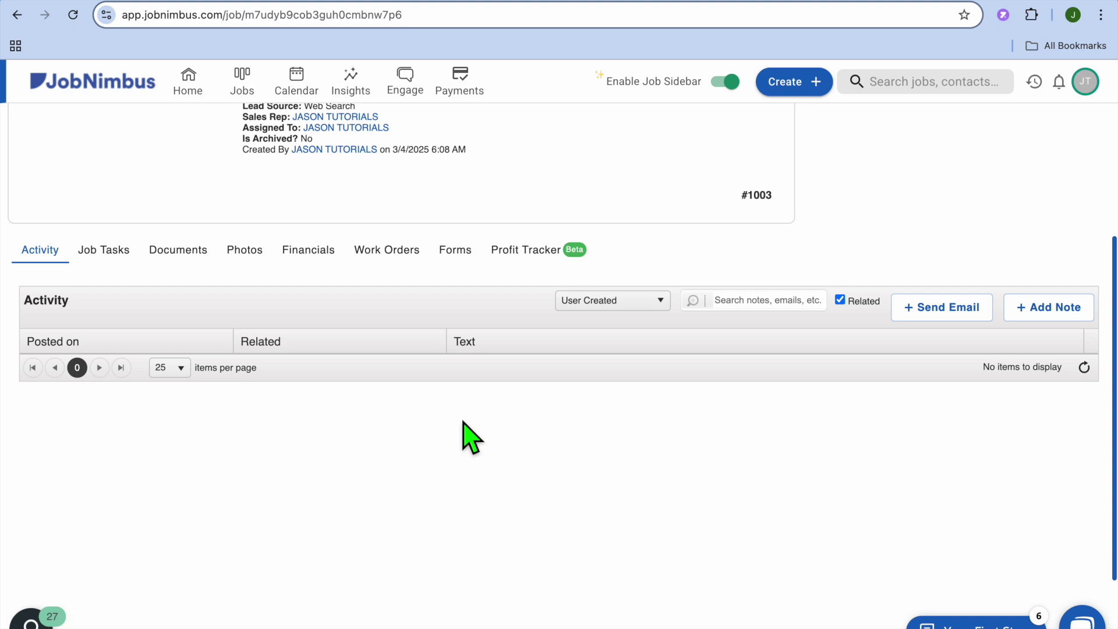
- Review the roof replacement job's tasks and the task types available for a new task, and close the task form without saving
left_click(108, 253)
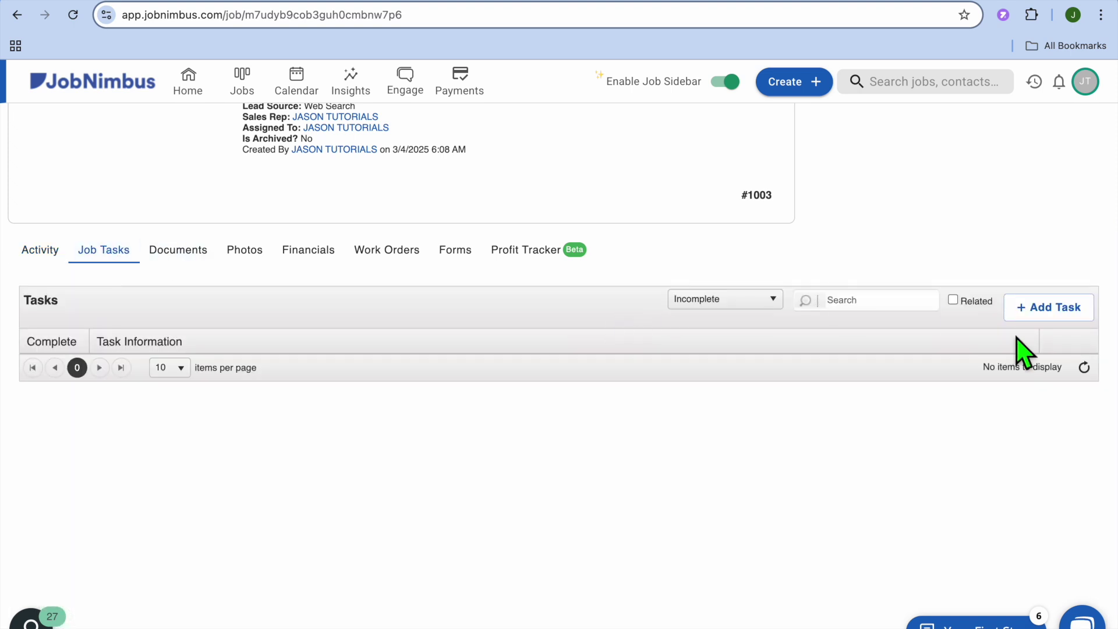
left_click(1027, 330)
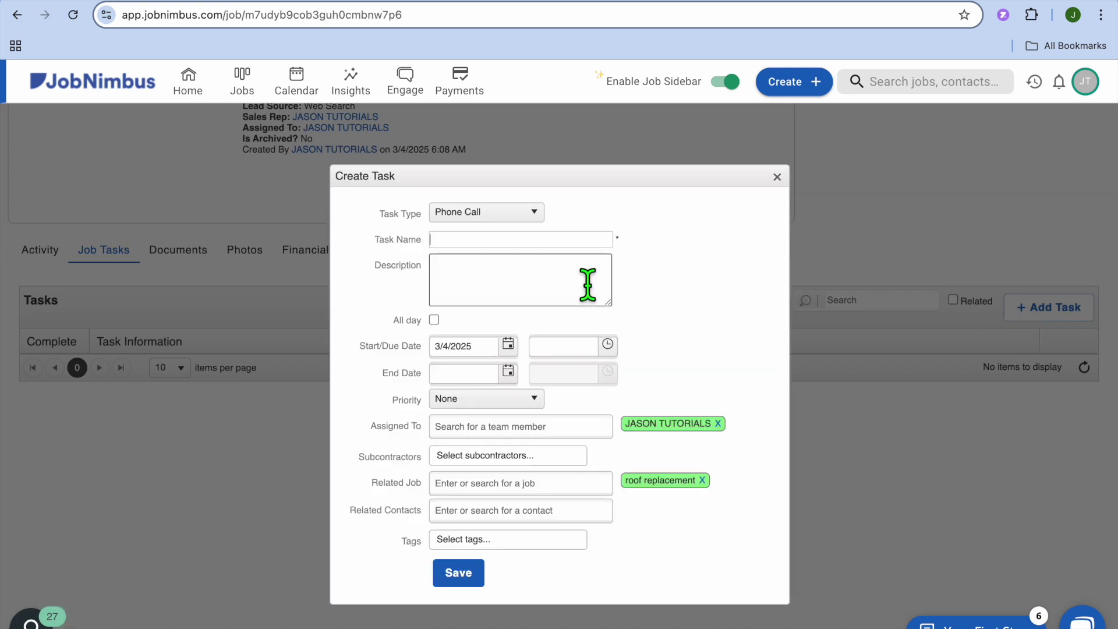
left_click(515, 218)
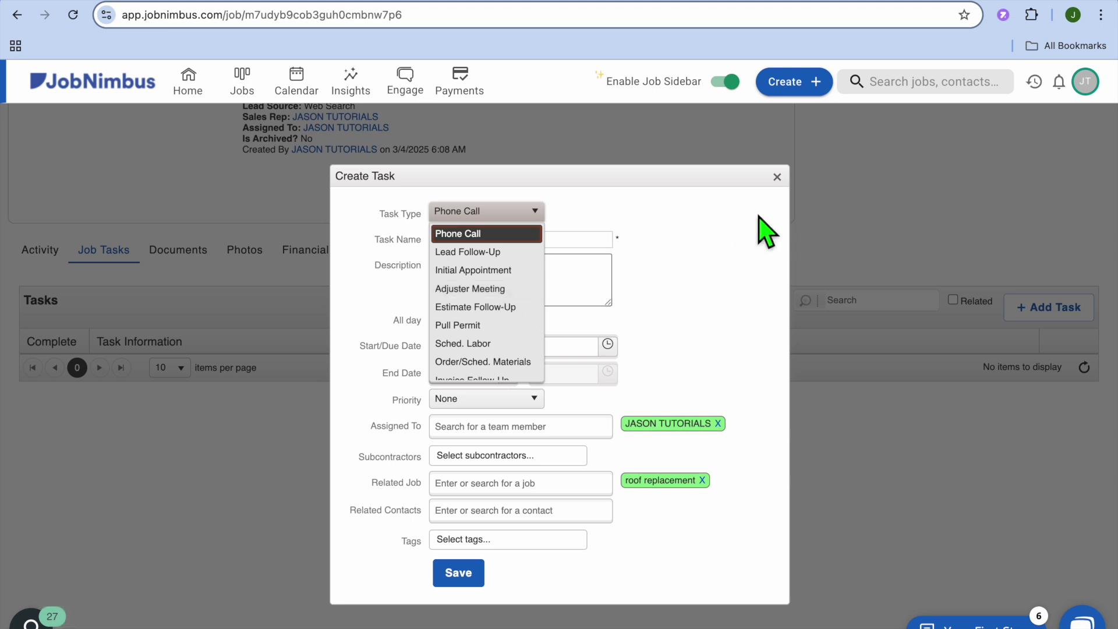
left_click(779, 179)
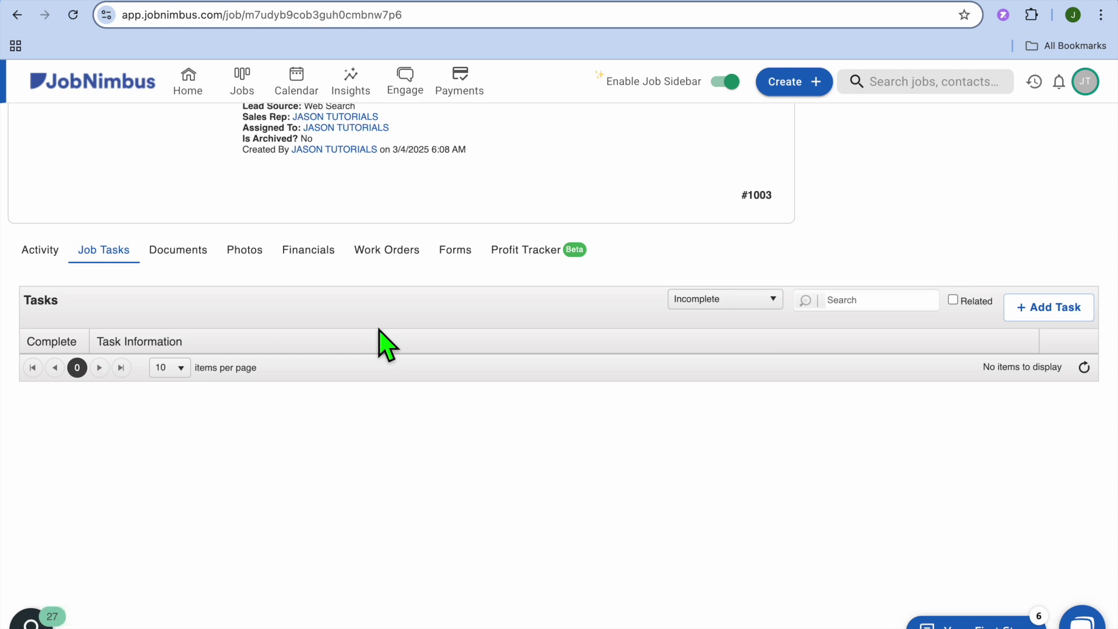
- Review the roof replacement job's documents, photos and financials, including its estimates, budgets, material orders and invoices
left_click(191, 252)
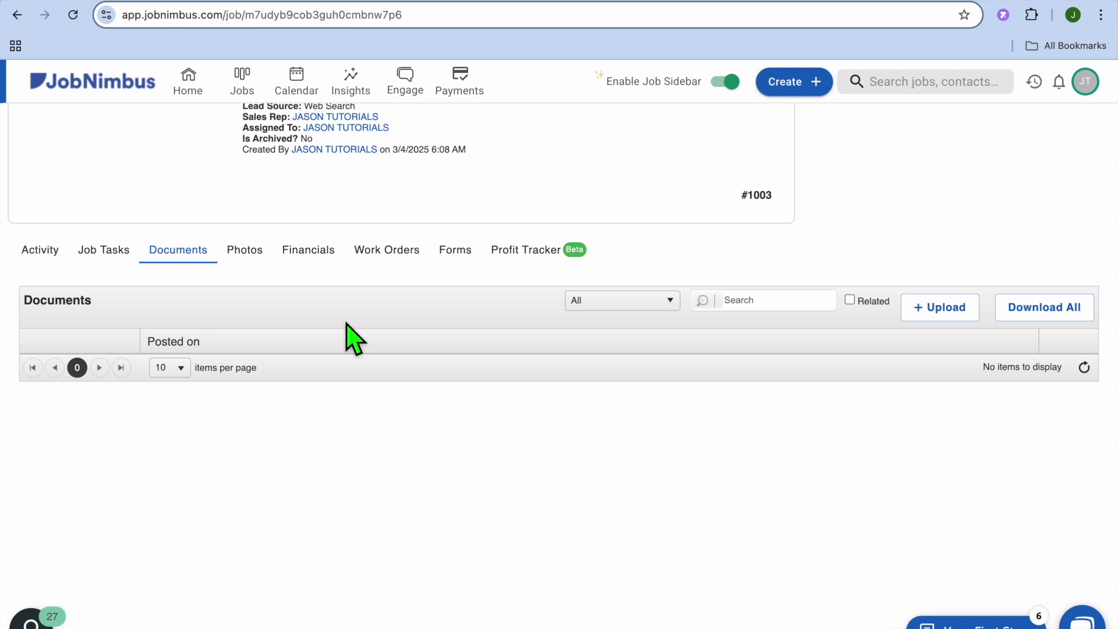
left_click(244, 254)
left_click(325, 259)
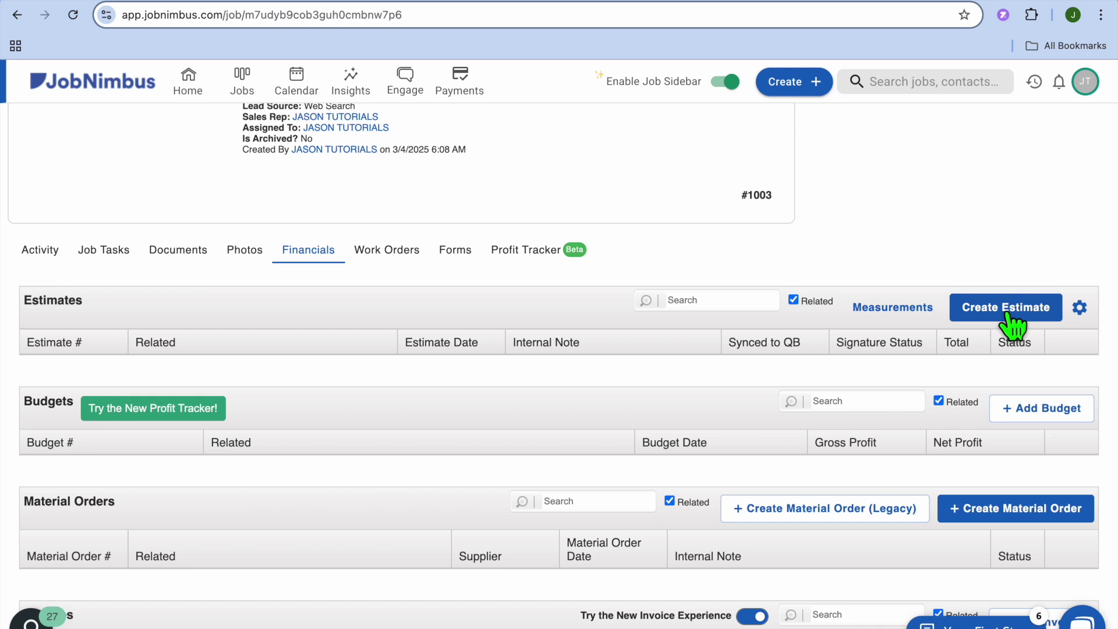
scroll(1013, 326, "down", 3)
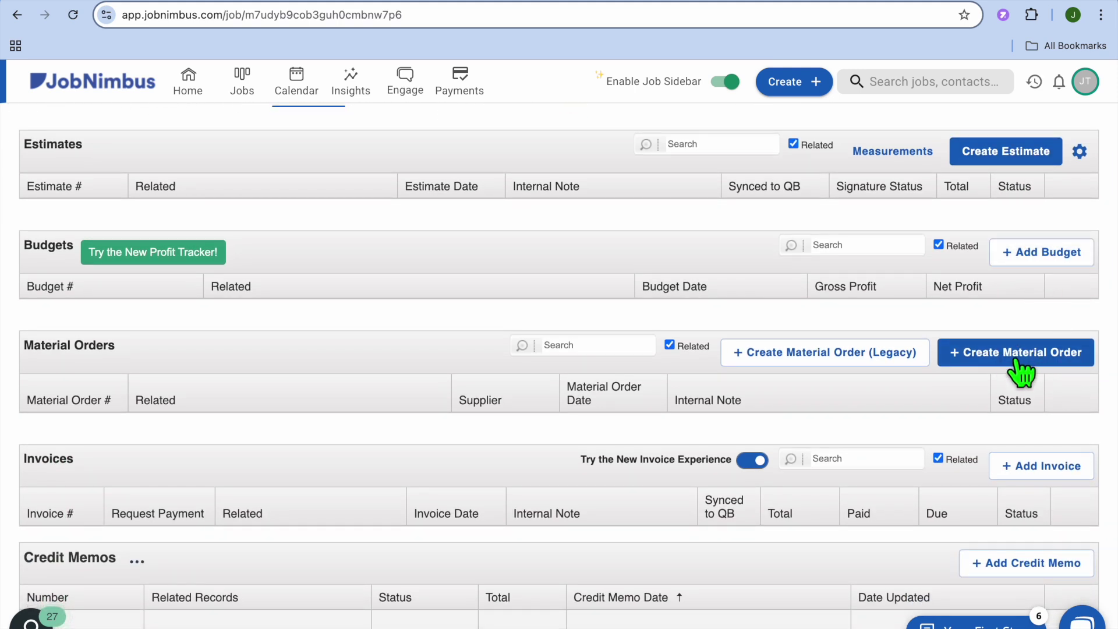
scroll(1020, 371, "down", 3)
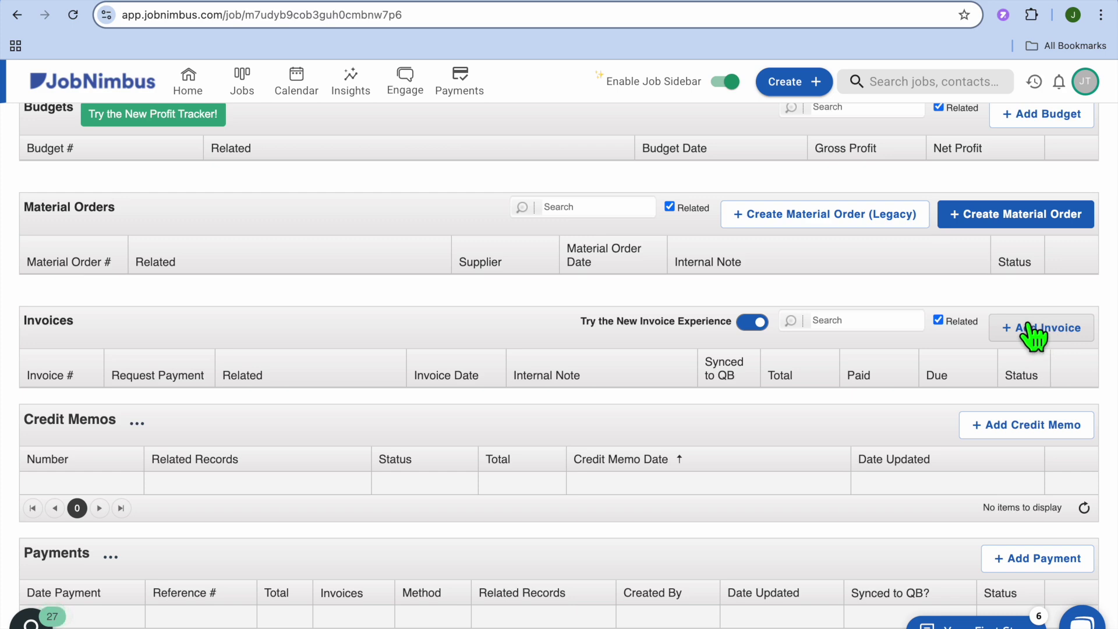
scroll(1033, 337, "up", 6)
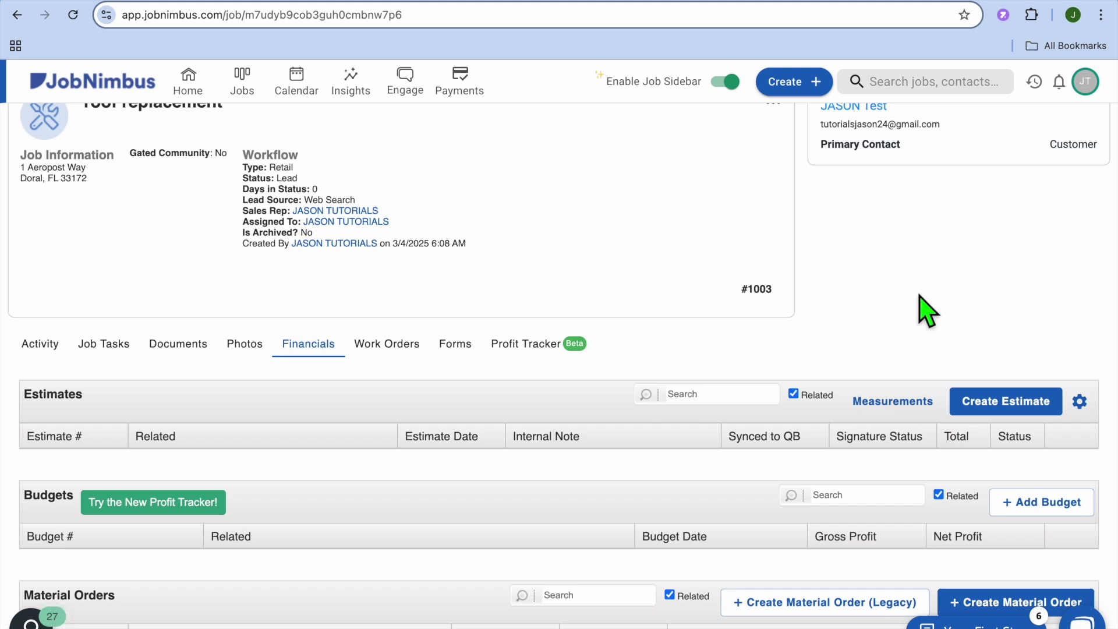
- Create an estimate for the roof replacement job from the default layout and collapse the getting-started checklist
left_click(1051, 418)
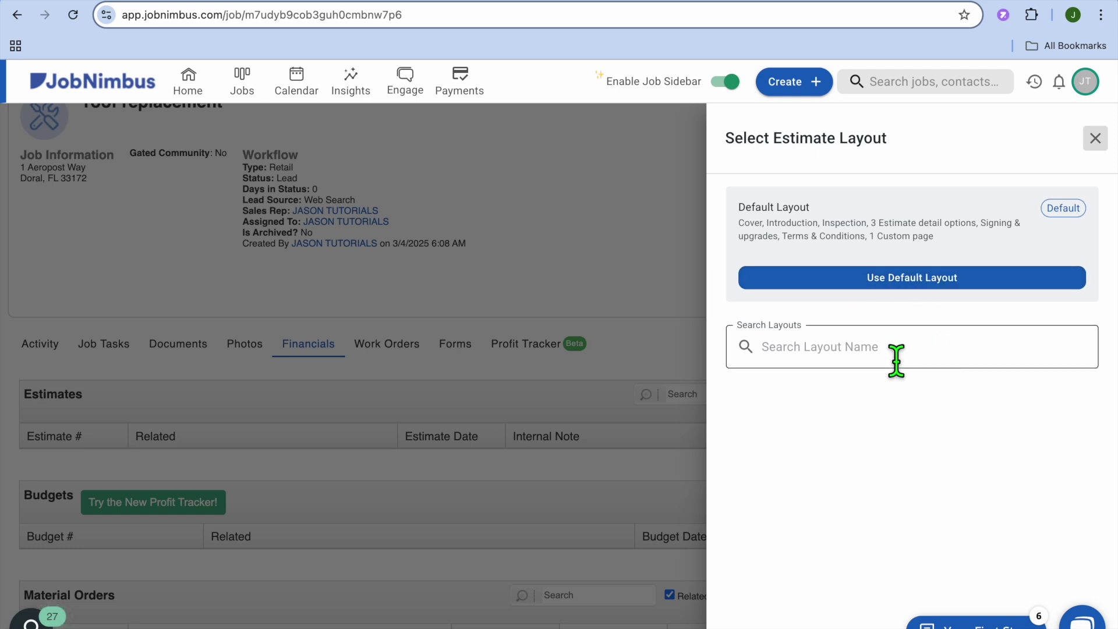
left_click(904, 277)
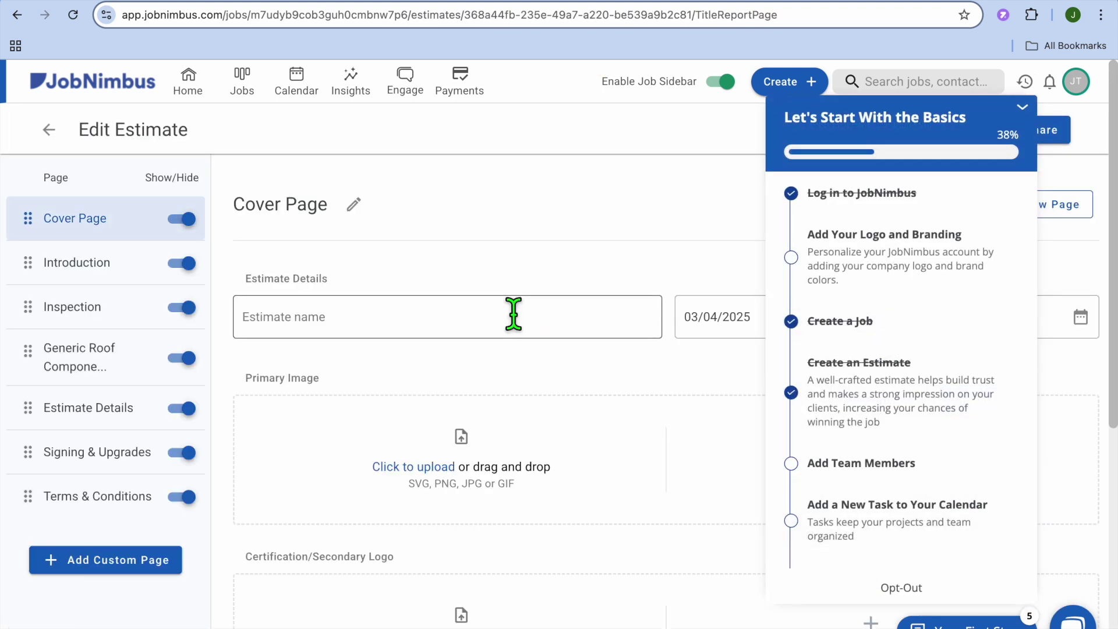
scroll(362, 324, "down", 1)
scroll(362, 315, "up", 1)
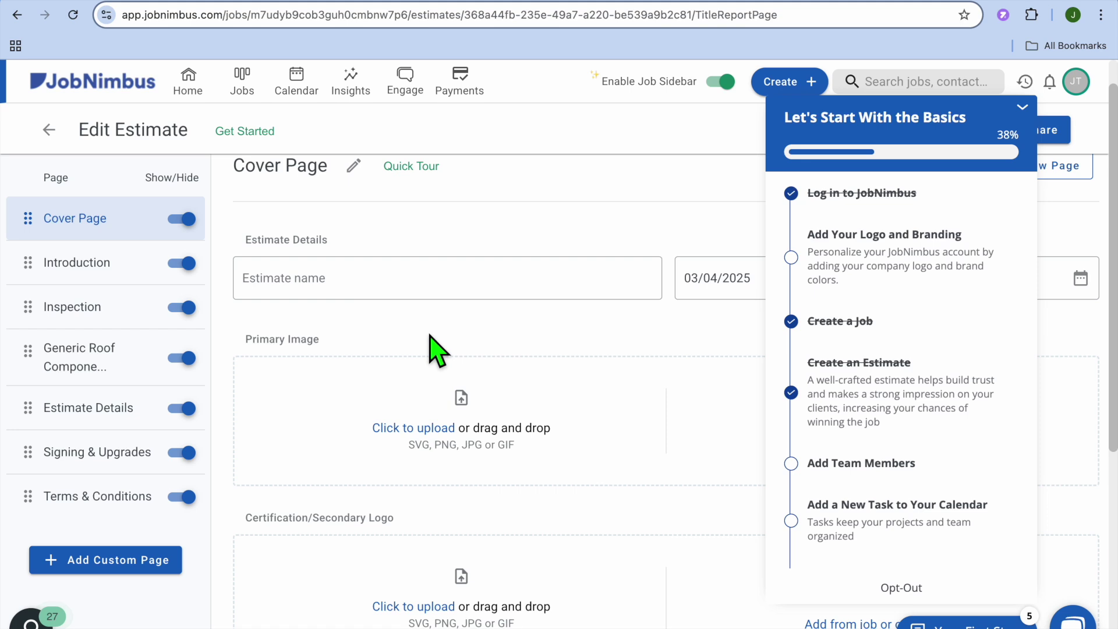
left_click(386, 294)
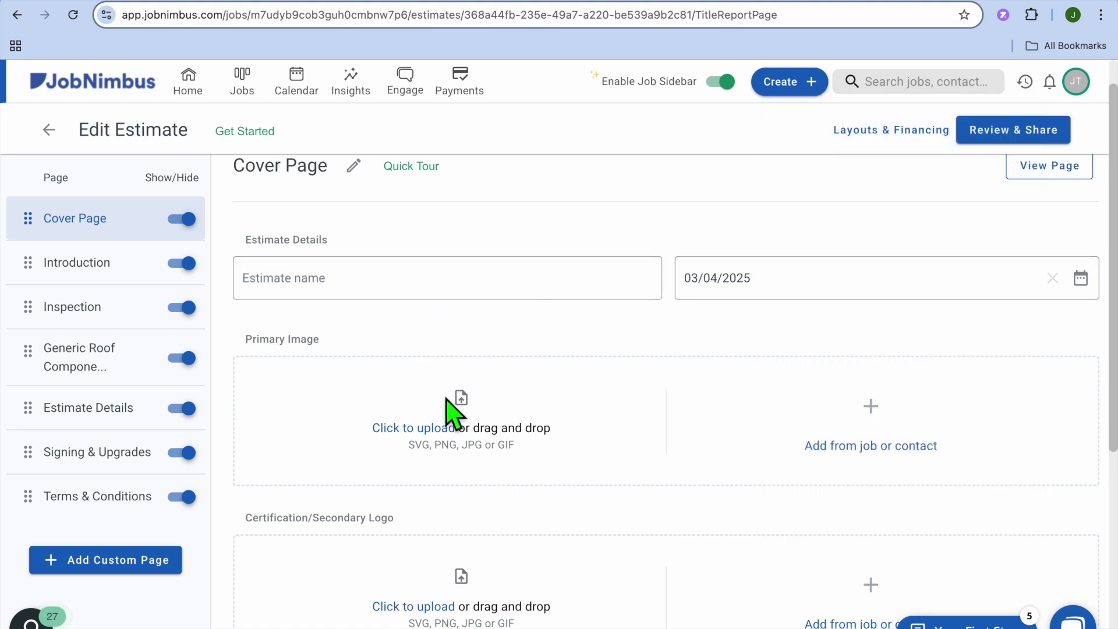
- Examine the estimate's cover page fields and the image picker for the primary image, cancelling without inserting anything
scroll(451, 411, "down", 2)
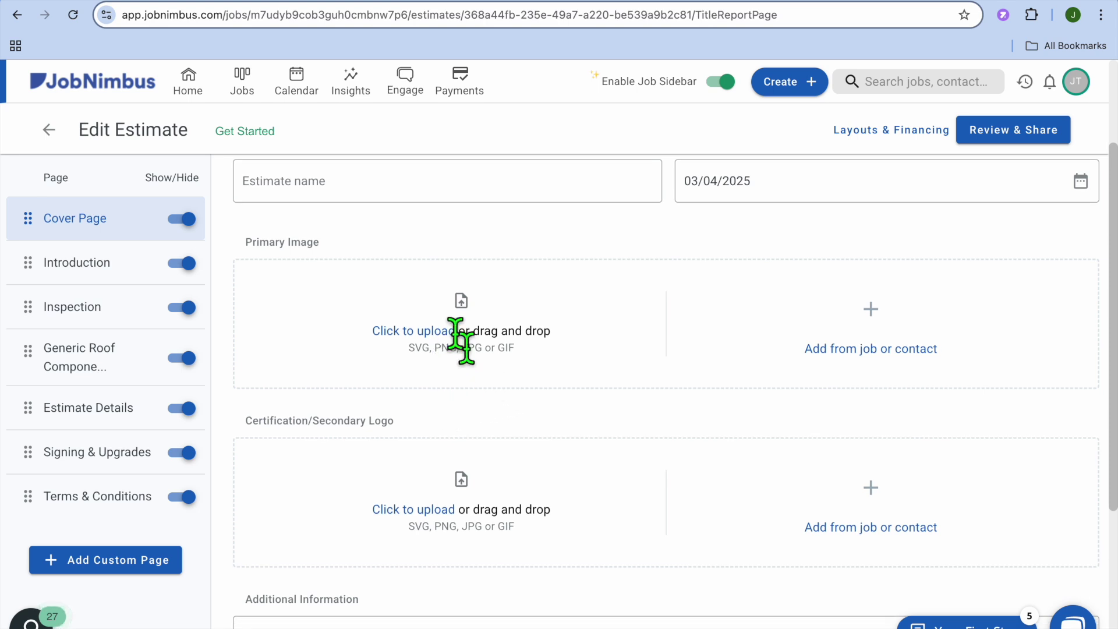
scroll(448, 348, "down", 2)
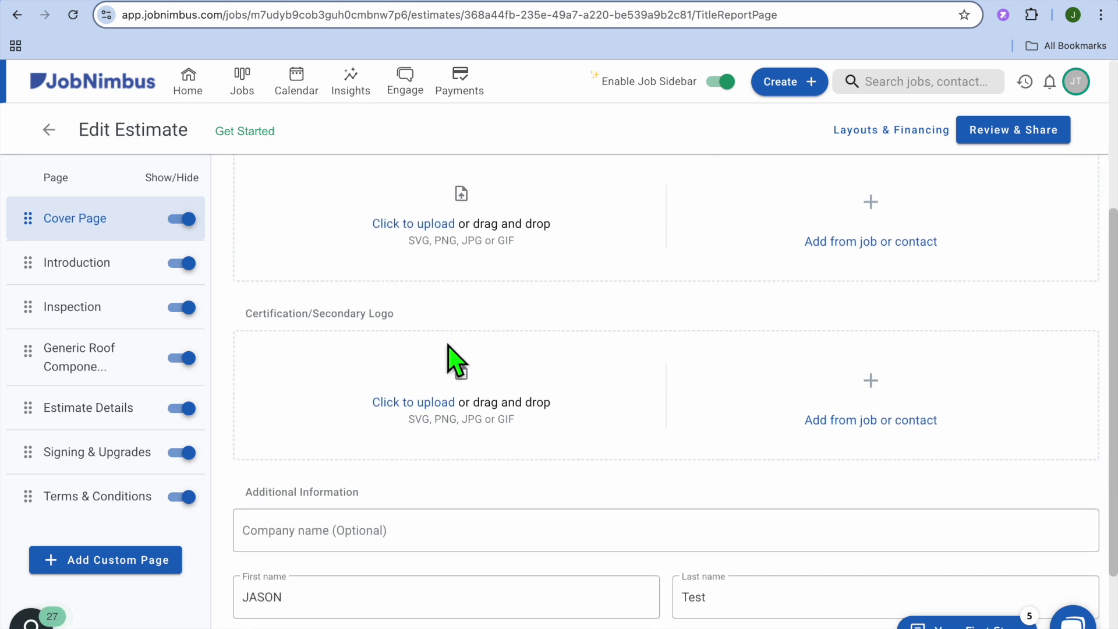
left_click(905, 230)
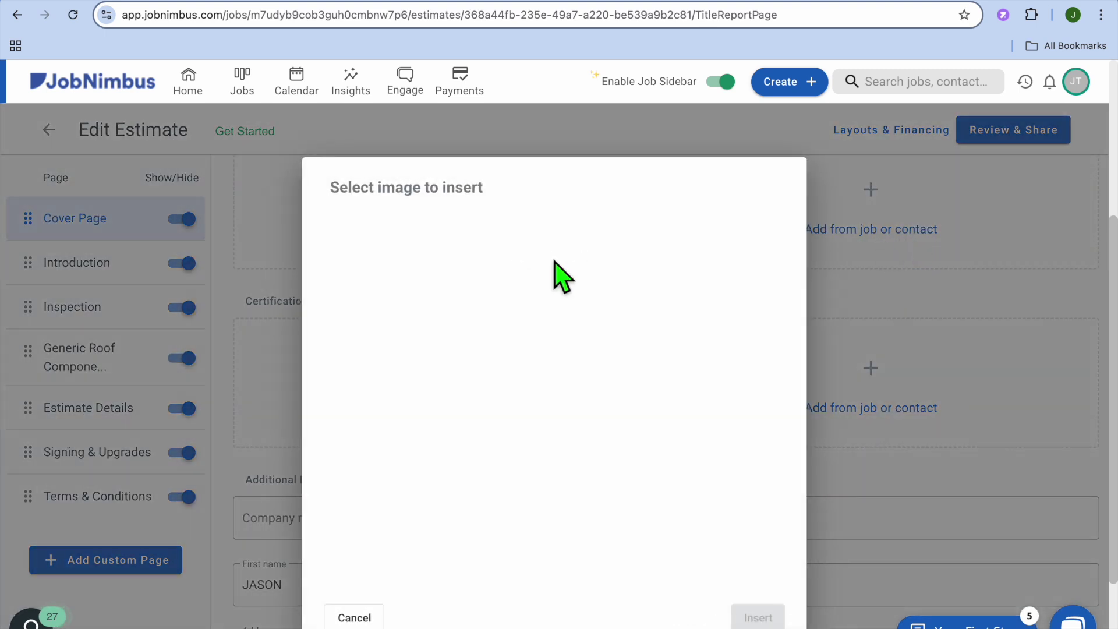
left_click(349, 617)
scroll(454, 442, "down", 1)
scroll(465, 403, "down", 2)
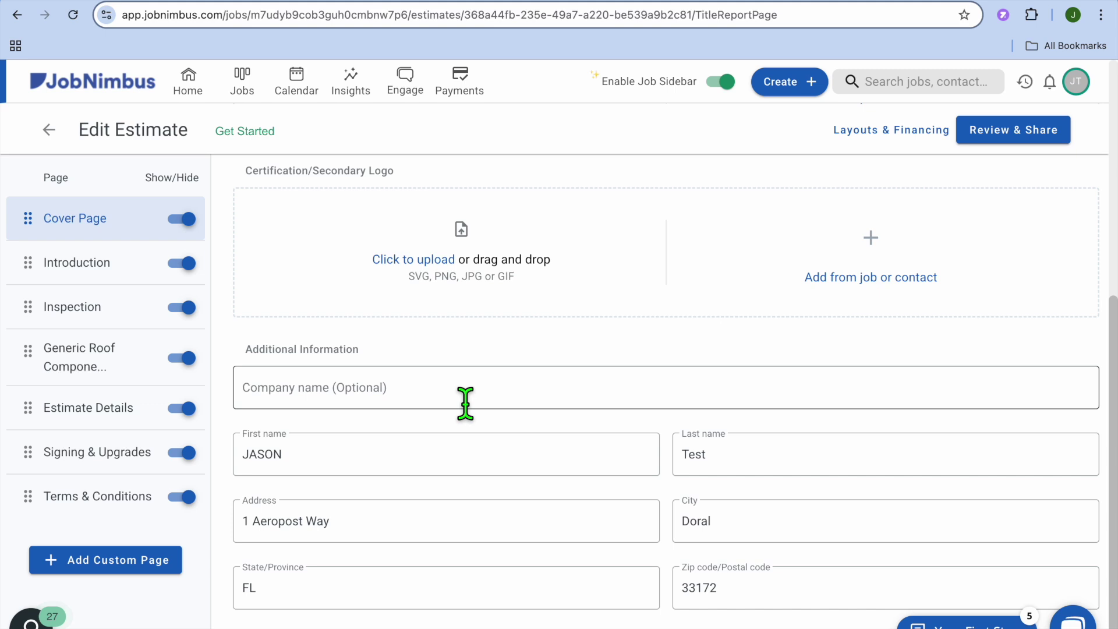
scroll(706, 444, "up", 6)
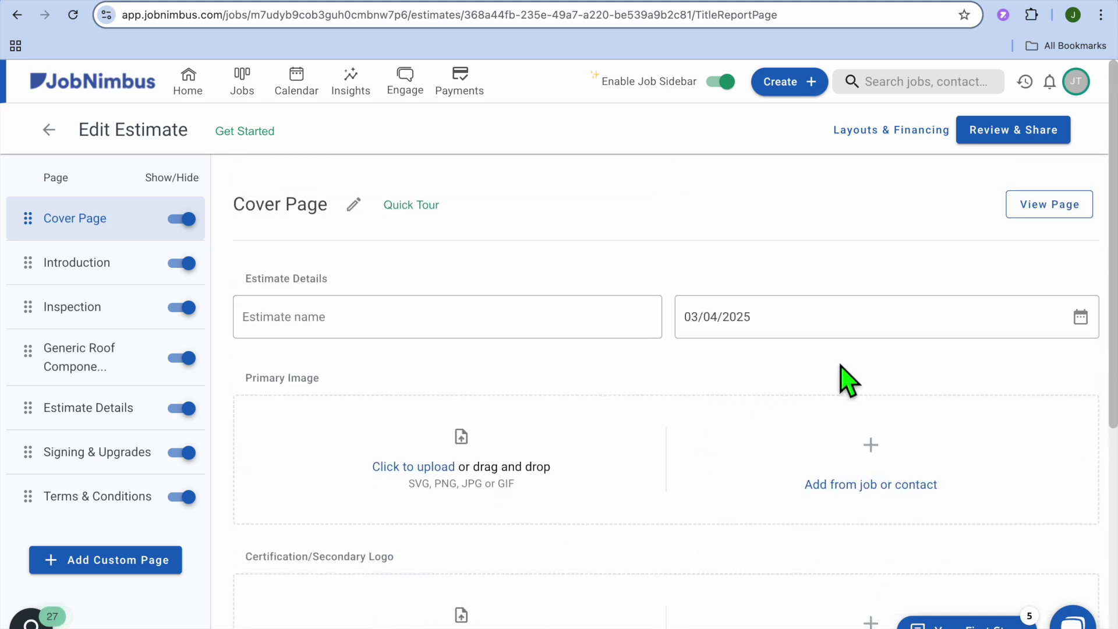
- Review the estimate's Introduction, Inspection and Estimate Details pages
left_click(82, 272)
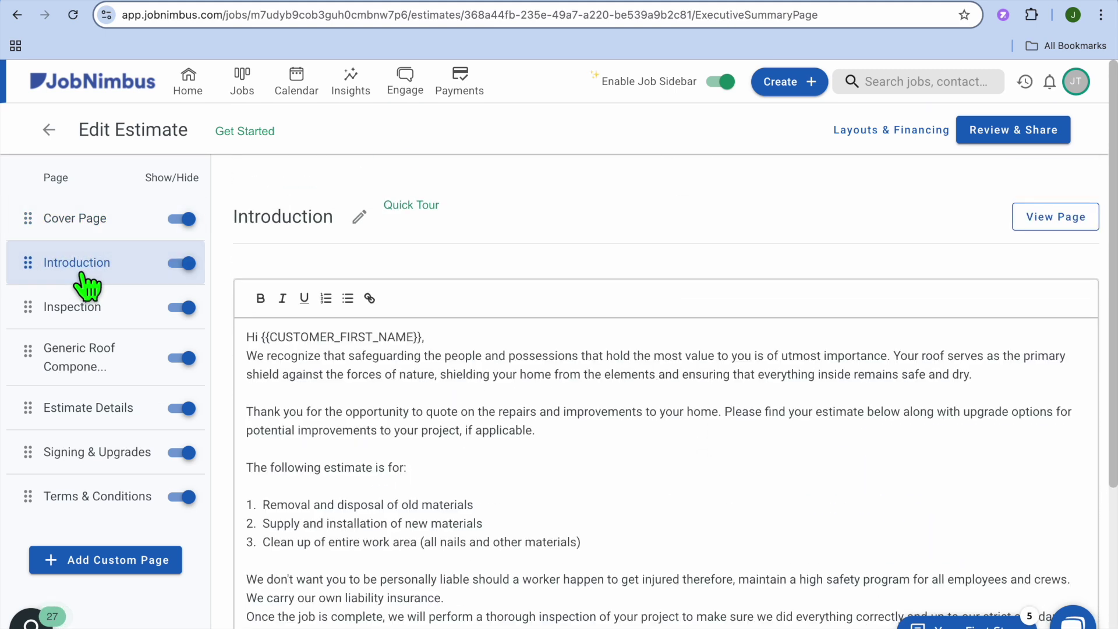
left_click(79, 317)
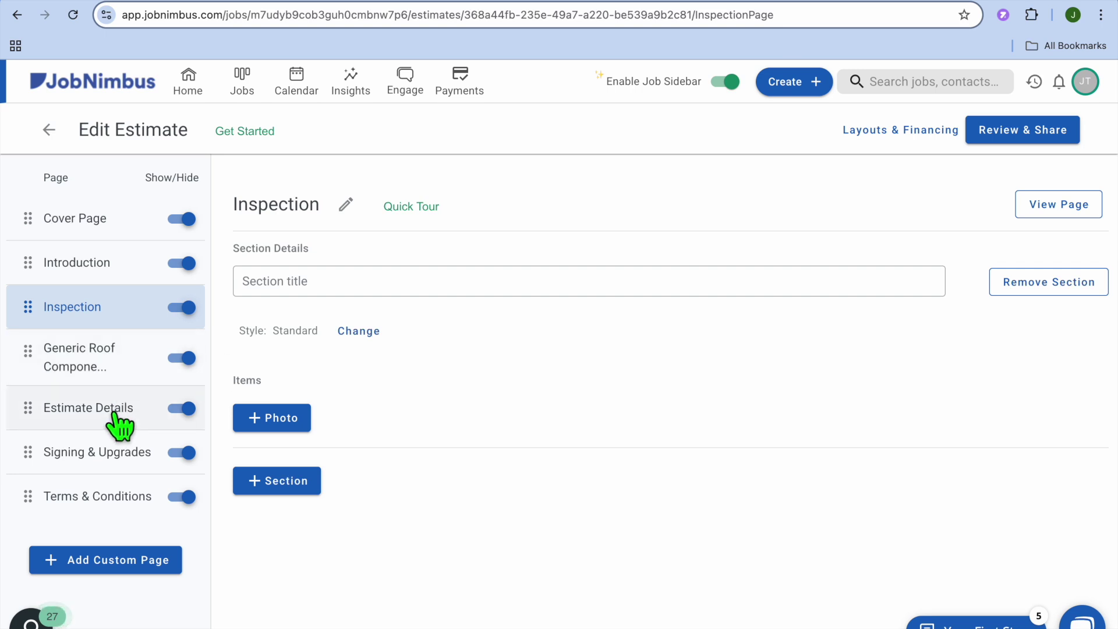
left_click(56, 408)
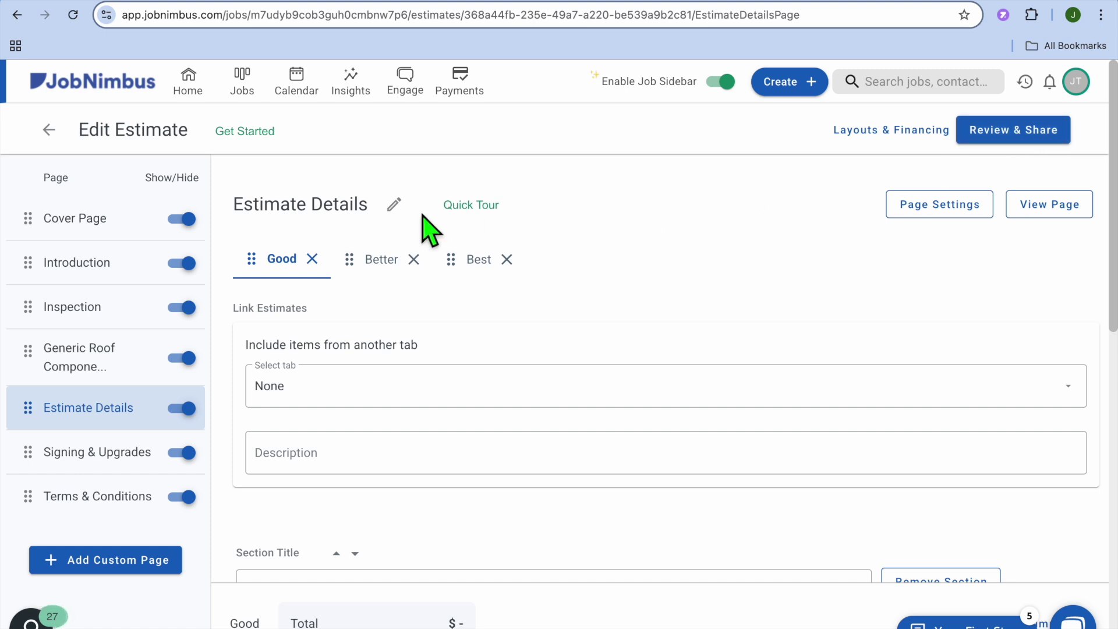
- Review the tasks, jobs and contacts listed on the home dashboard
left_click(191, 95)
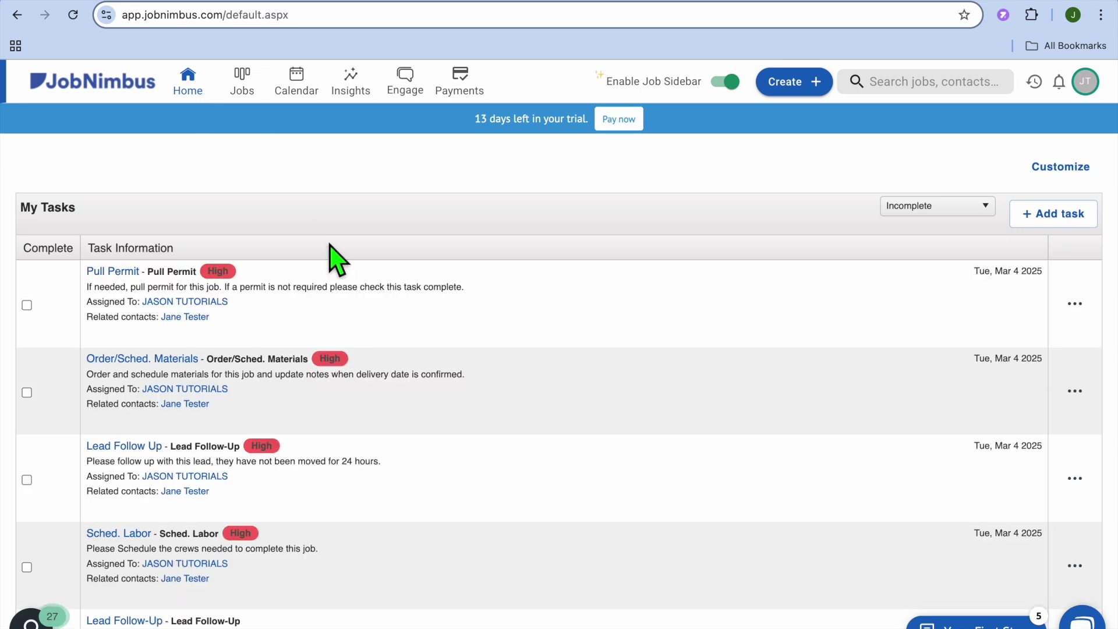
scroll(289, 332, "down", 2)
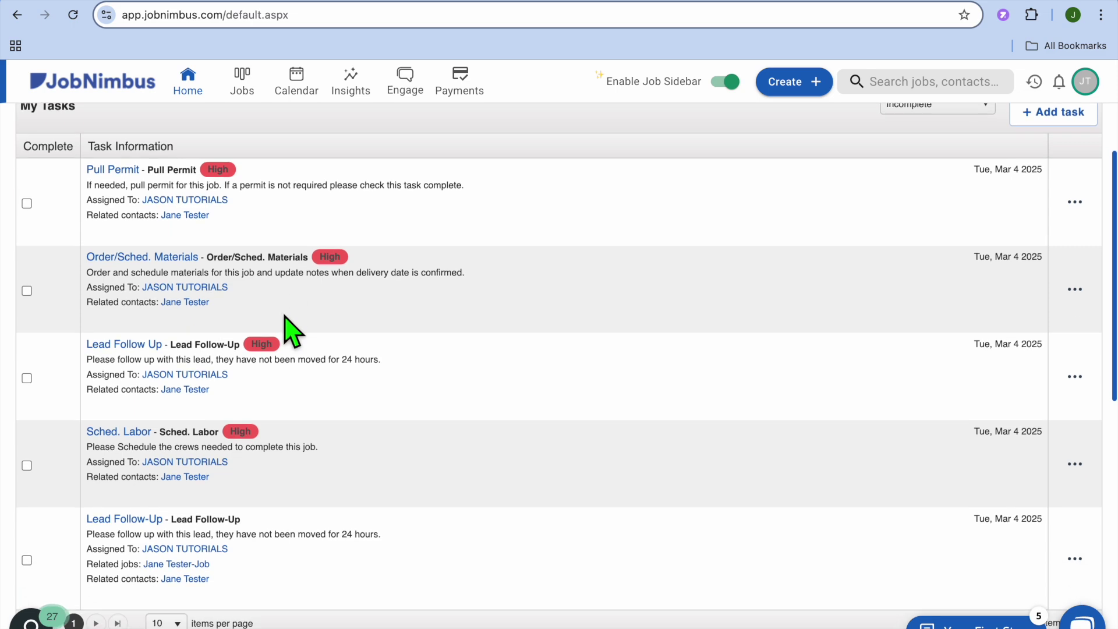
scroll(290, 331, "down", 10)
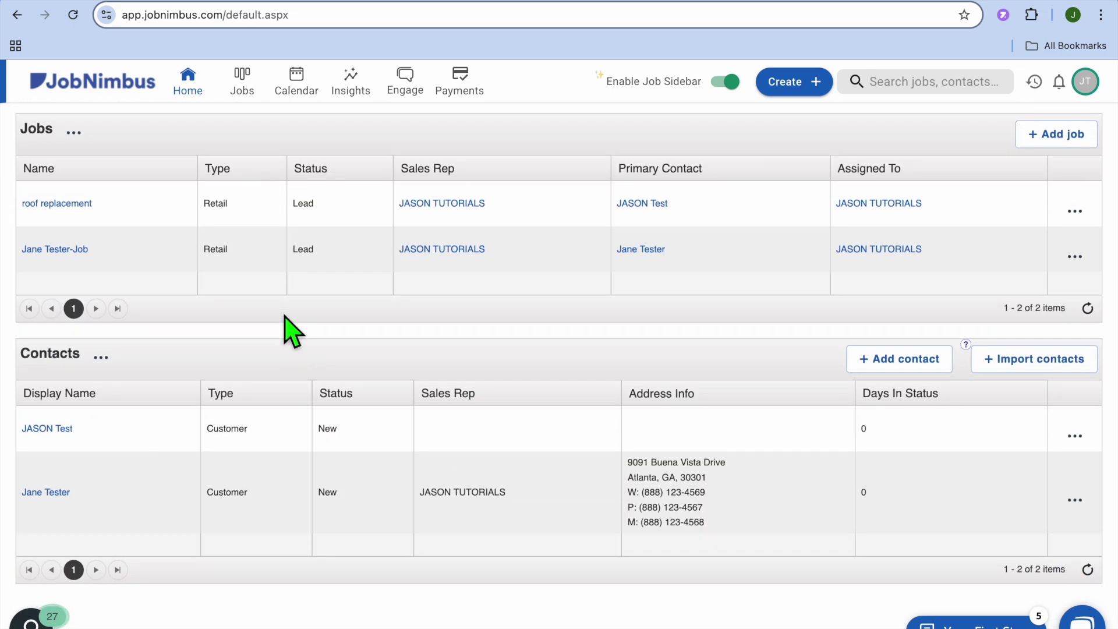
scroll(289, 332, "up", 11)
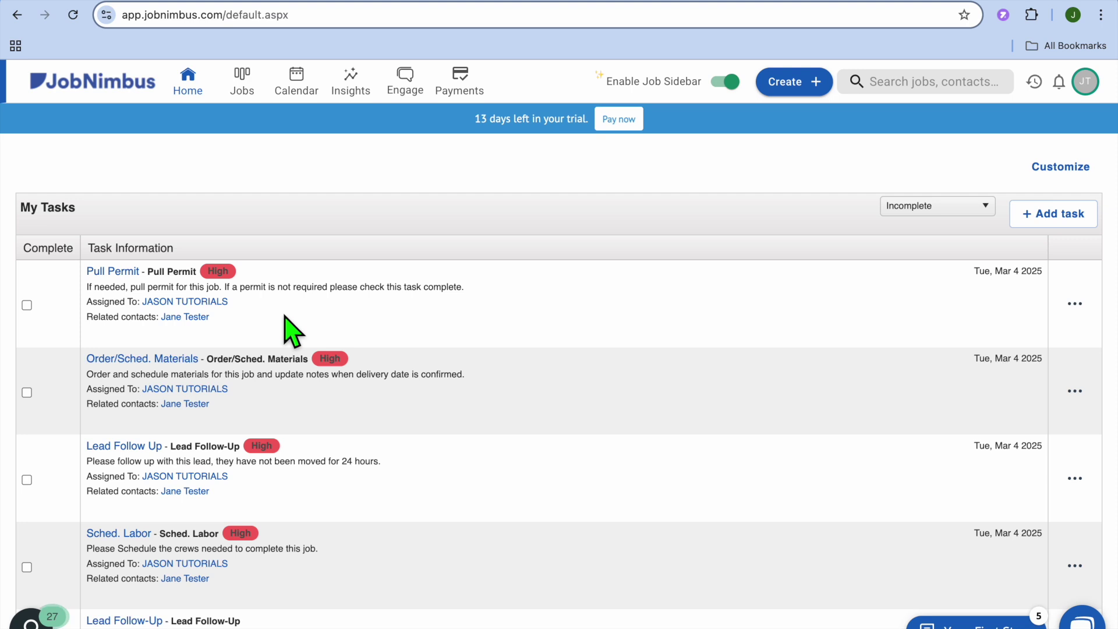
- Look over the monthly calendar with its team member, subcontractor and task filters, and open Insights
left_click(293, 88)
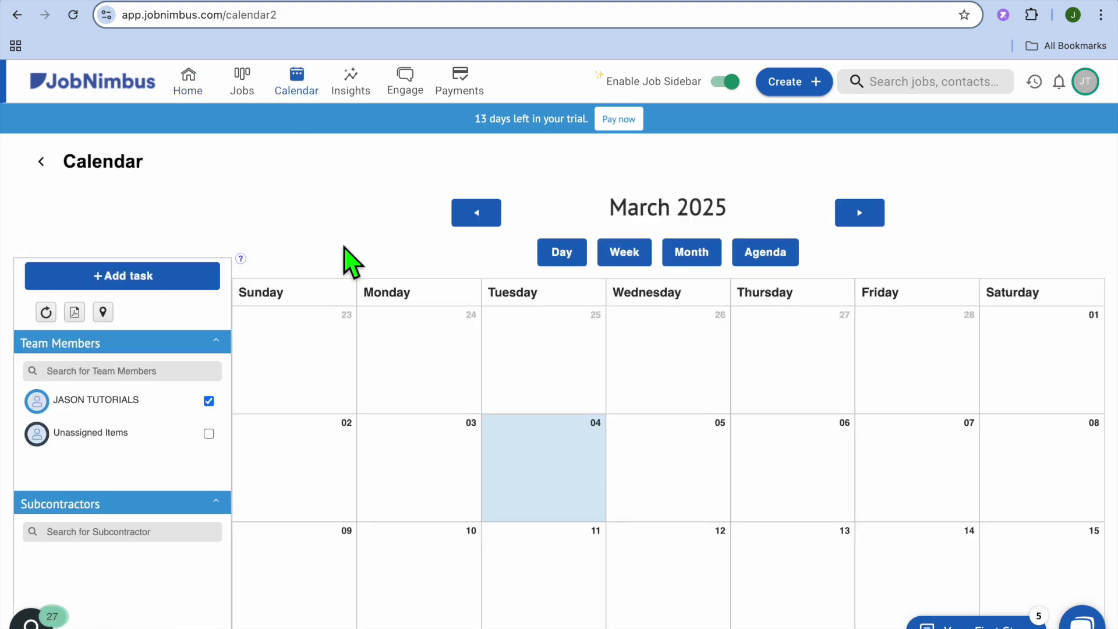
scroll(348, 256, "down", 5)
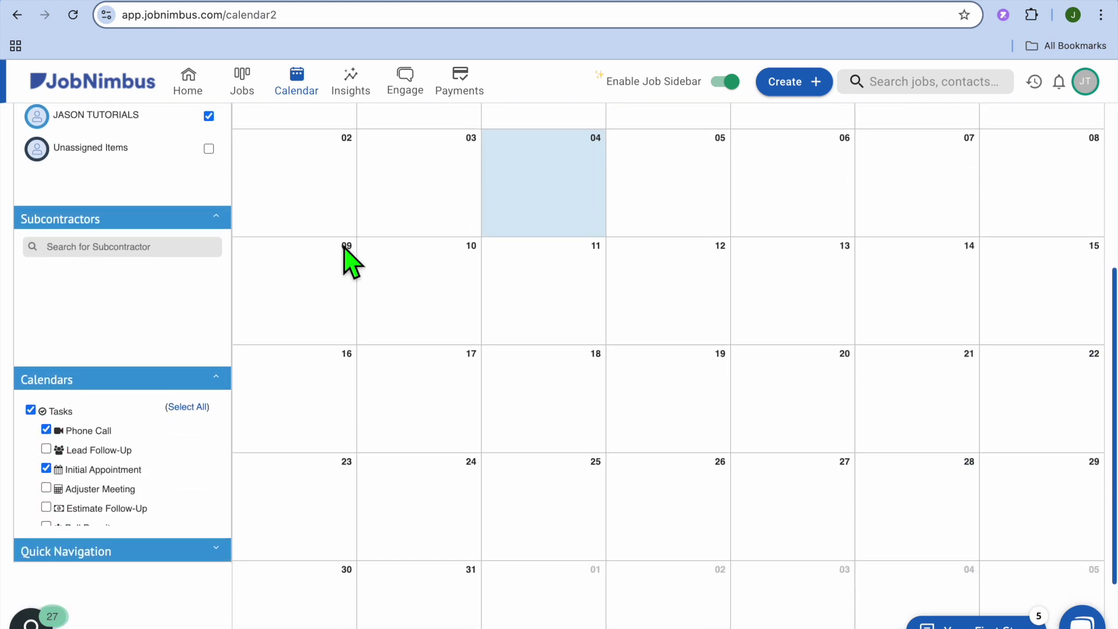
scroll(344, 256, "up", 3)
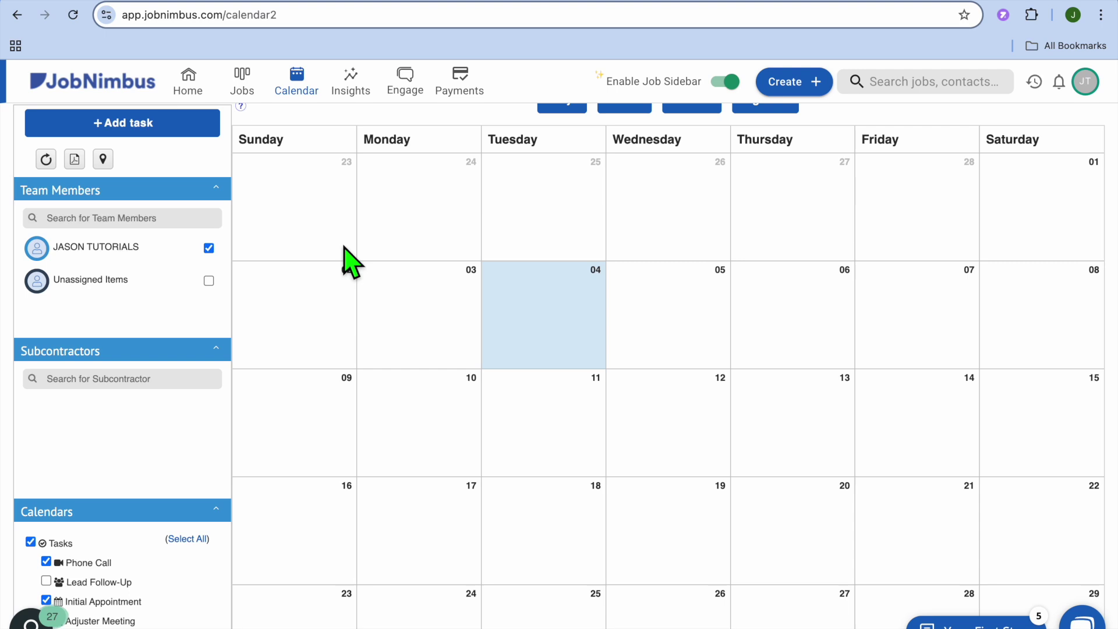
scroll(350, 257, "up", 3)
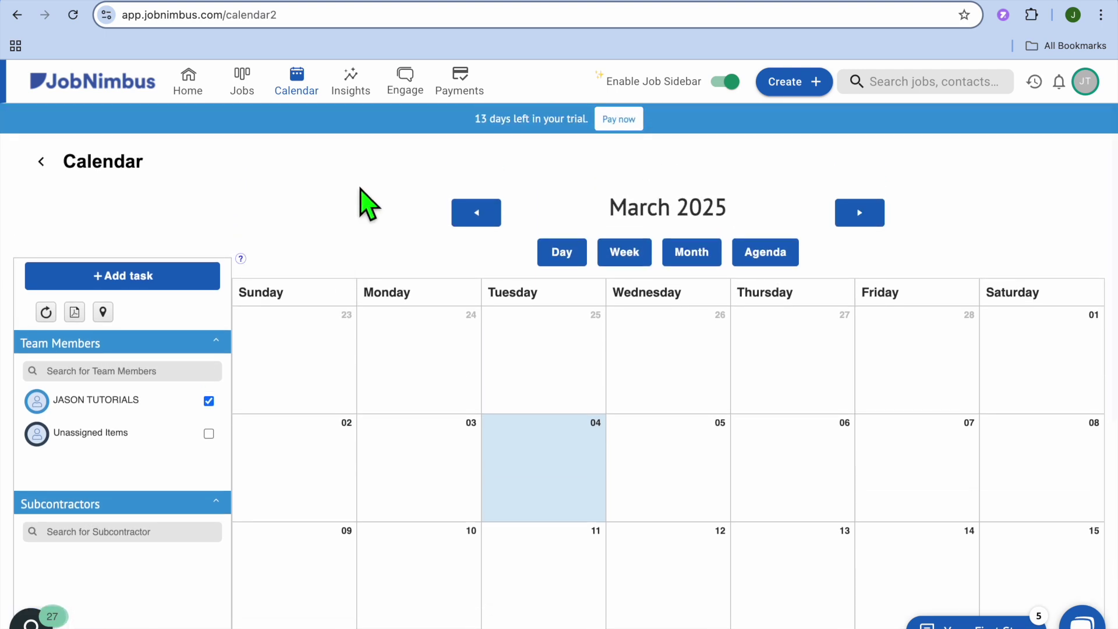
left_click(352, 87)
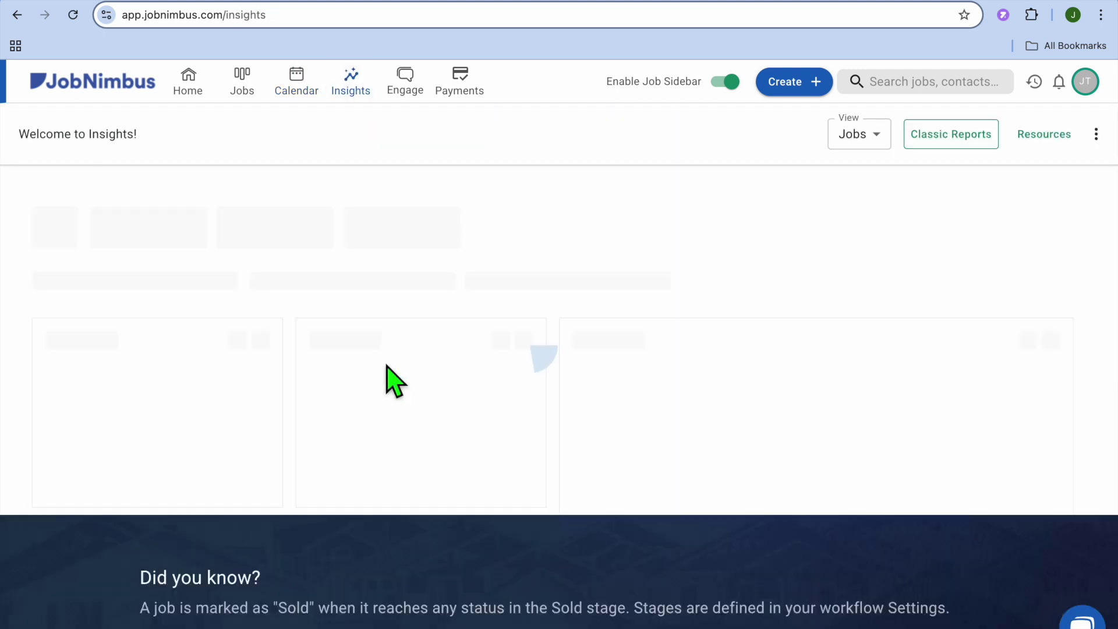
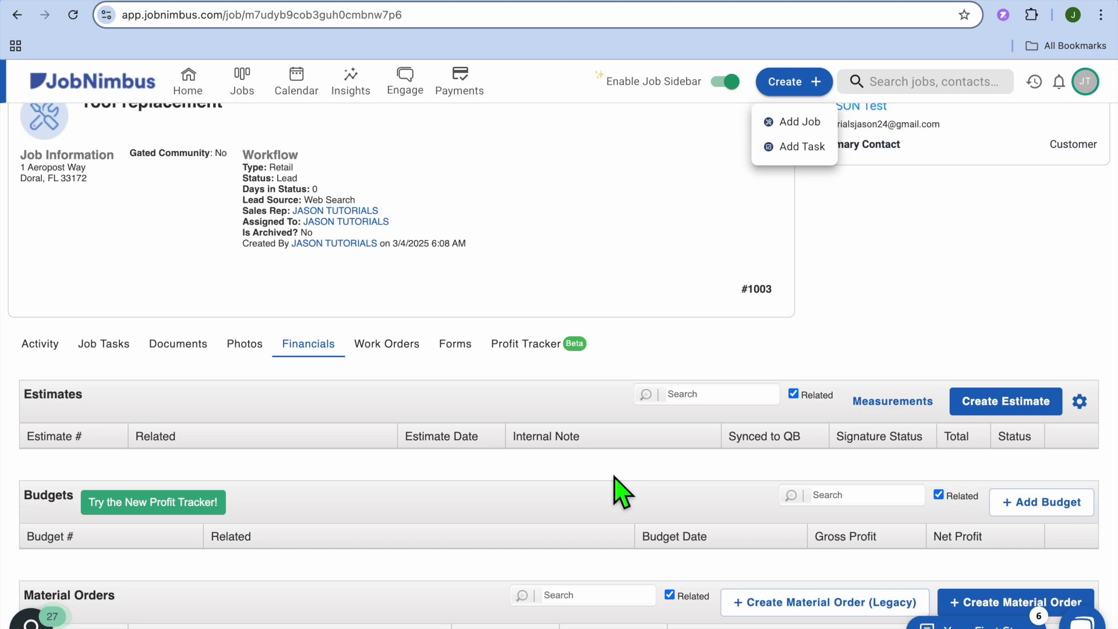
- Close the create options on the roof replacement job, create an estimate with the default layout and view its cover page
left_click(889, 322)
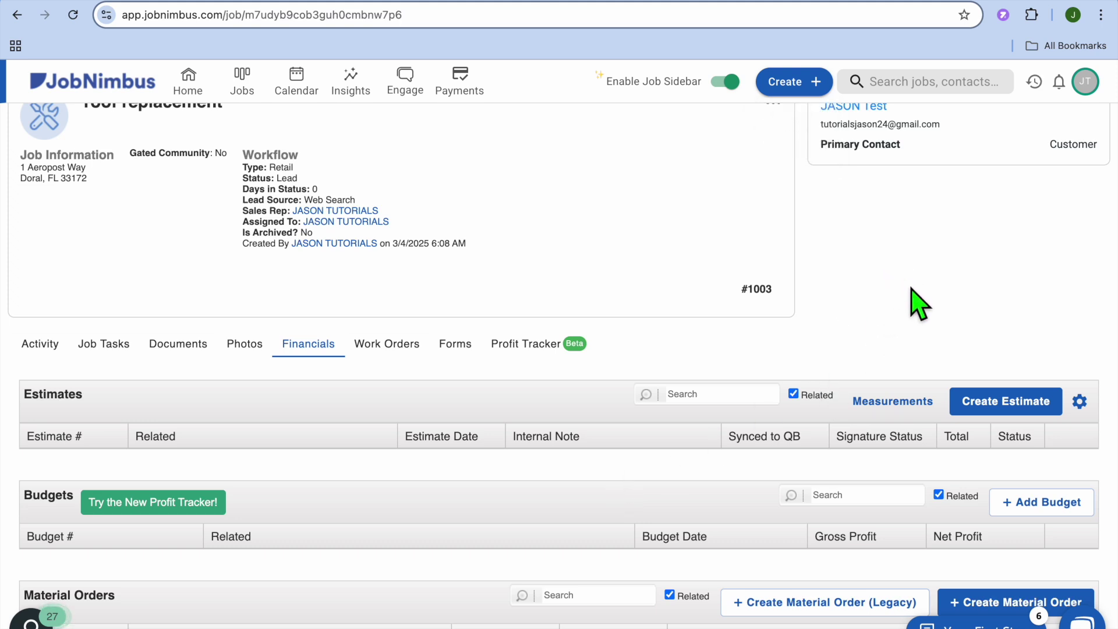
left_click(1046, 410)
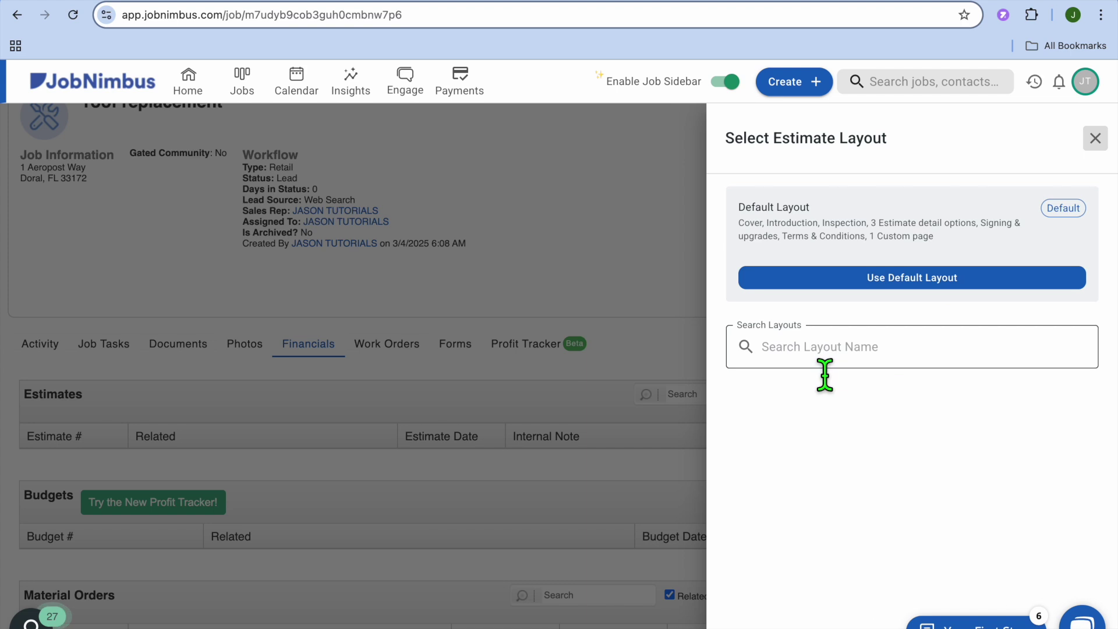
left_click(906, 285)
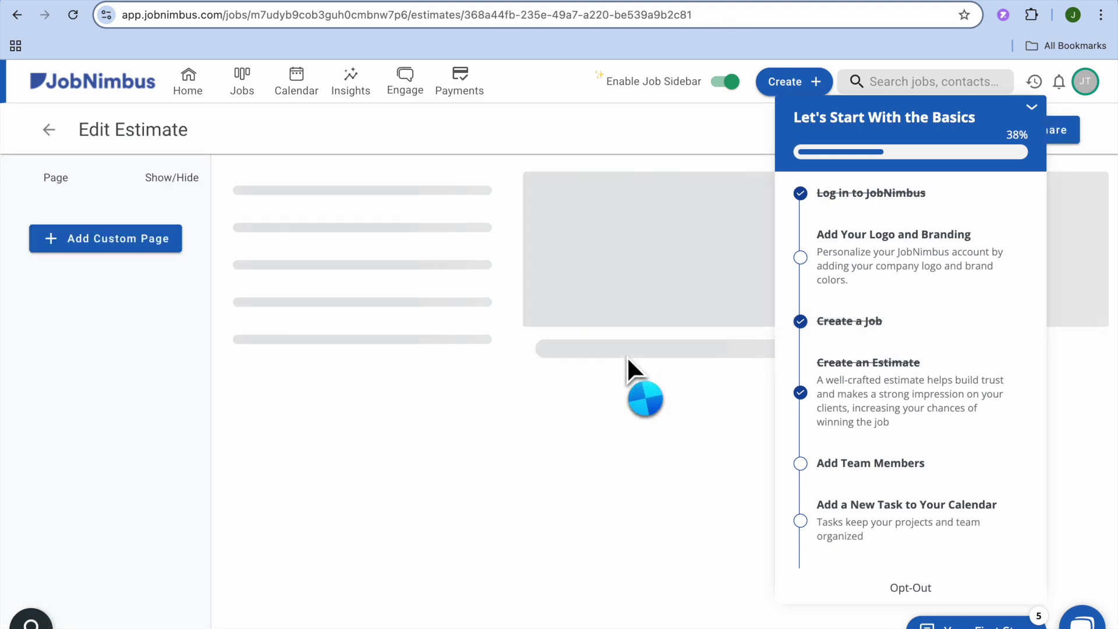
scroll(367, 329, "down", 2)
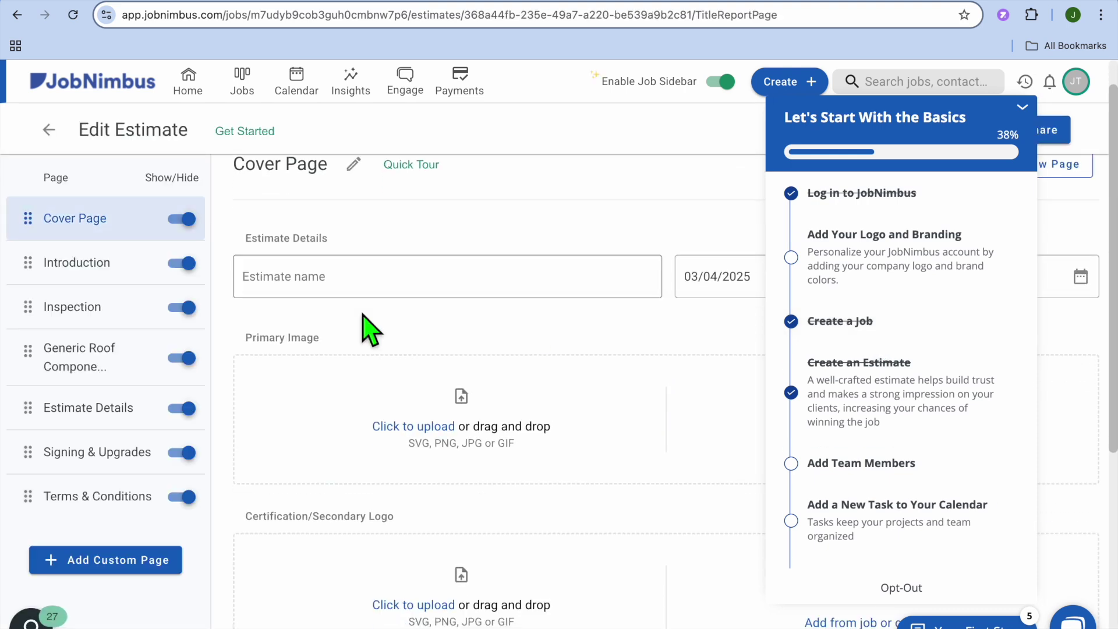
- Close the getting-started checklist and look over the cover page's estimate name, date and image upload fields
scroll(368, 330, "up", 1)
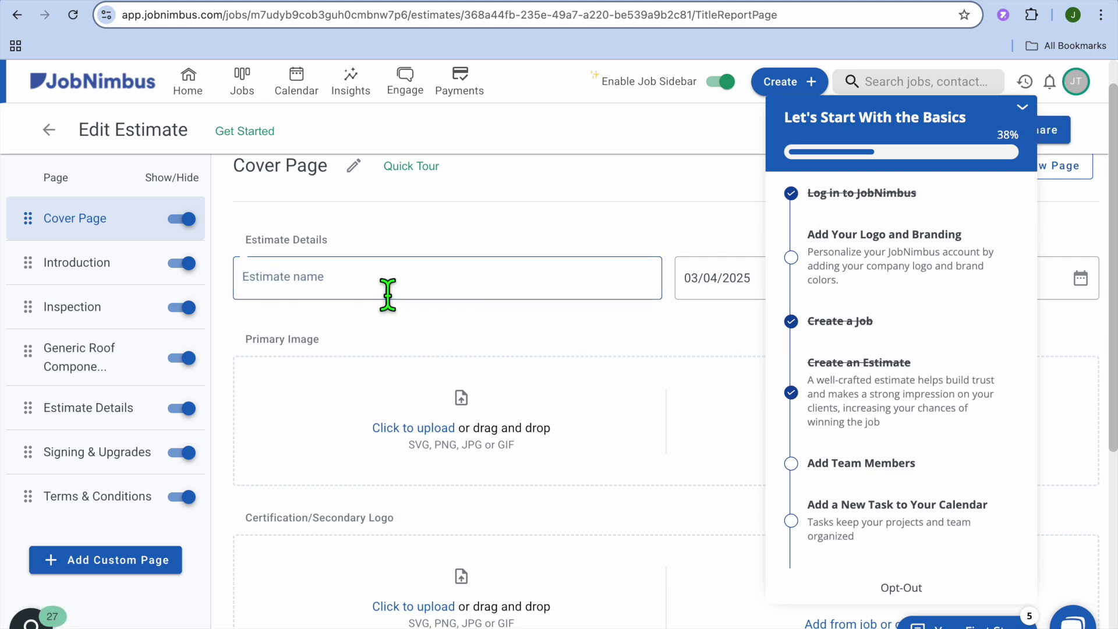
left_click(780, 282)
scroll(444, 410, "down", 3)
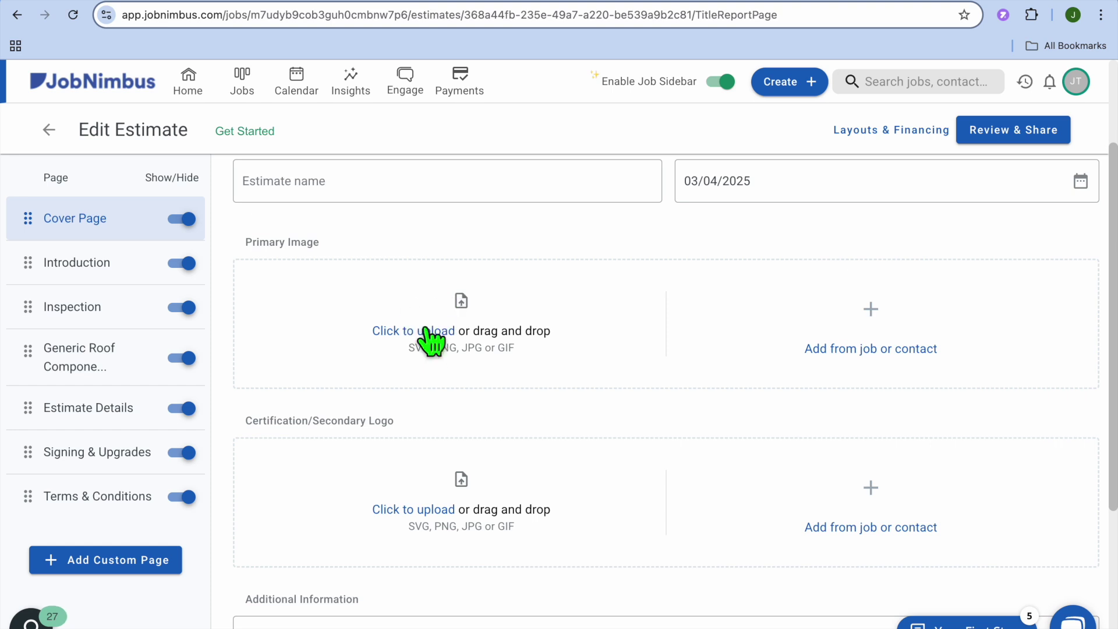
scroll(450, 349, "down", 2)
scroll(455, 361, "down", 1)
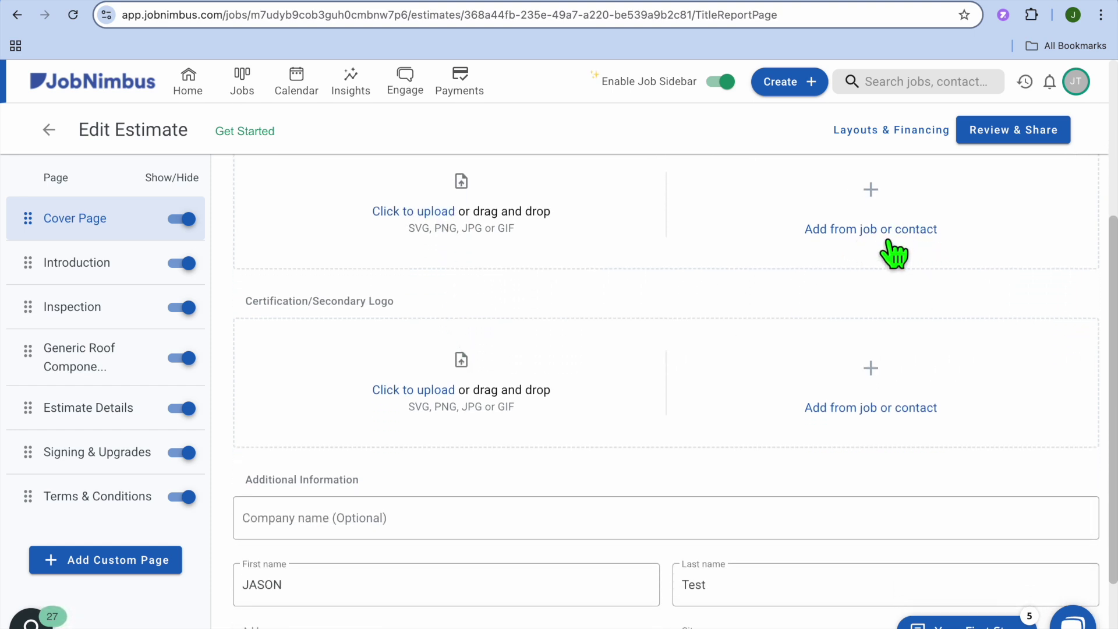
- Open the job or contact image selection for the primary image, cancel it, and review the cover page's additional information fields
left_click(908, 242)
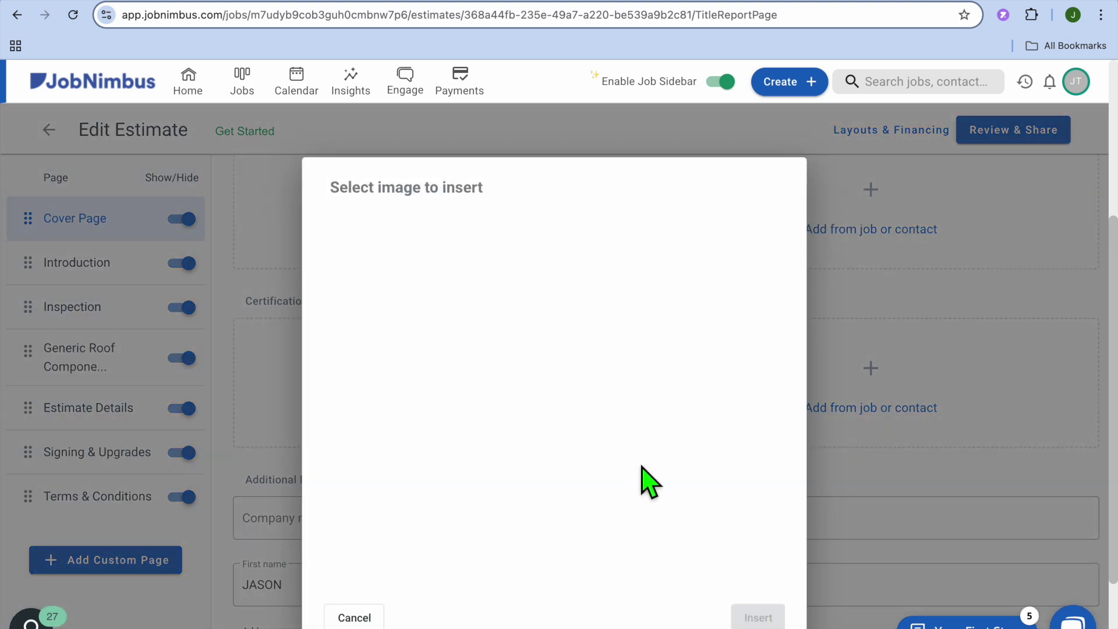
left_click(340, 619)
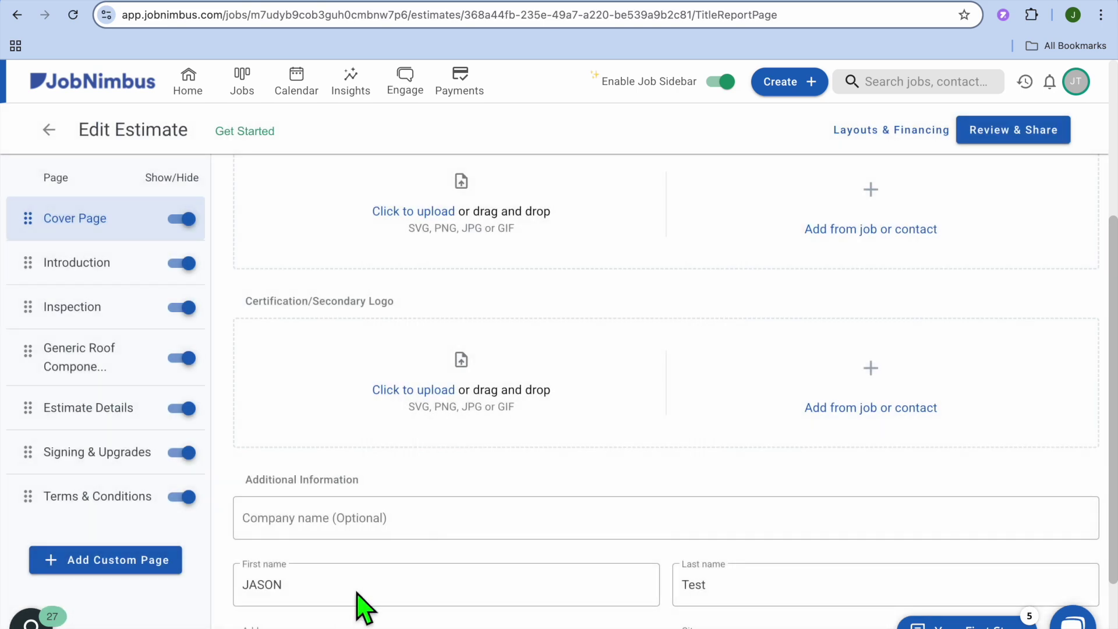
scroll(465, 403, "down", 2)
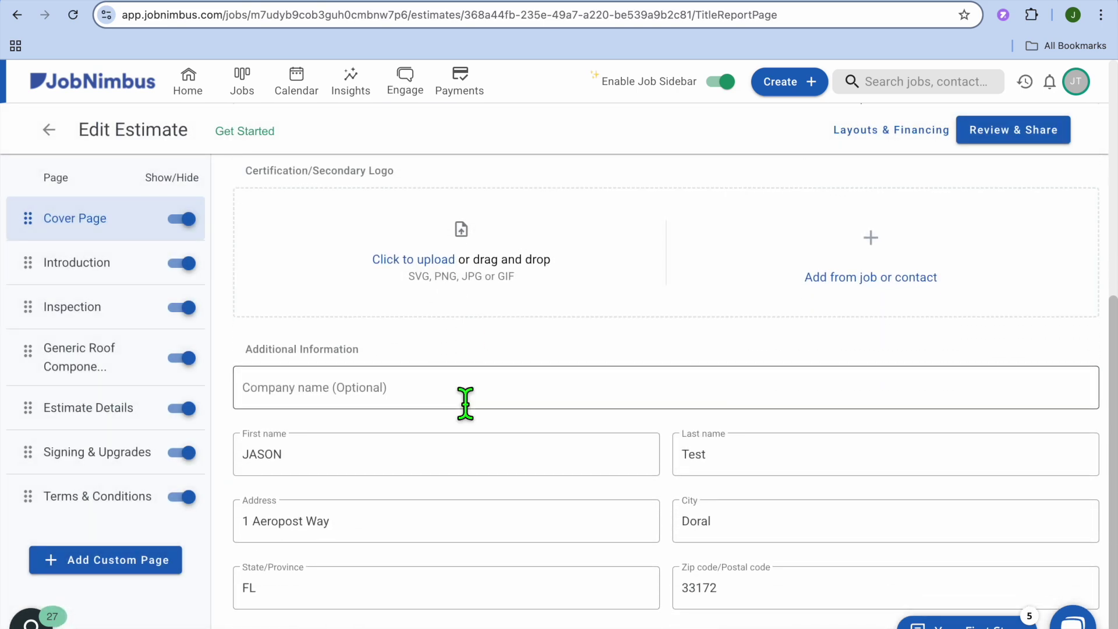
scroll(706, 444, "up", 4)
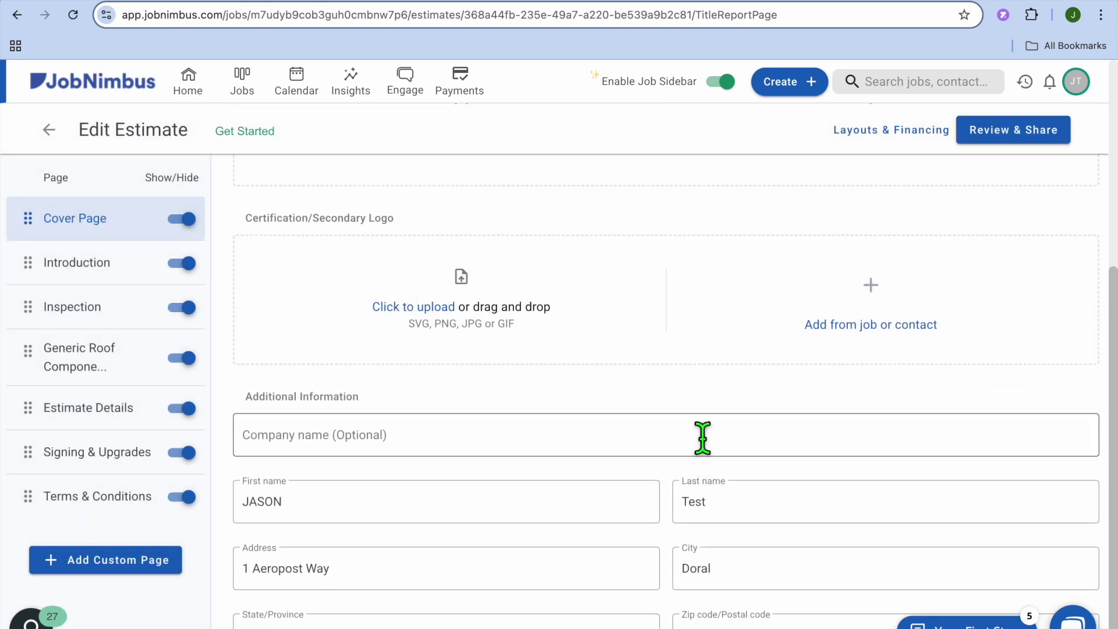
scroll(847, 378, "up", 2)
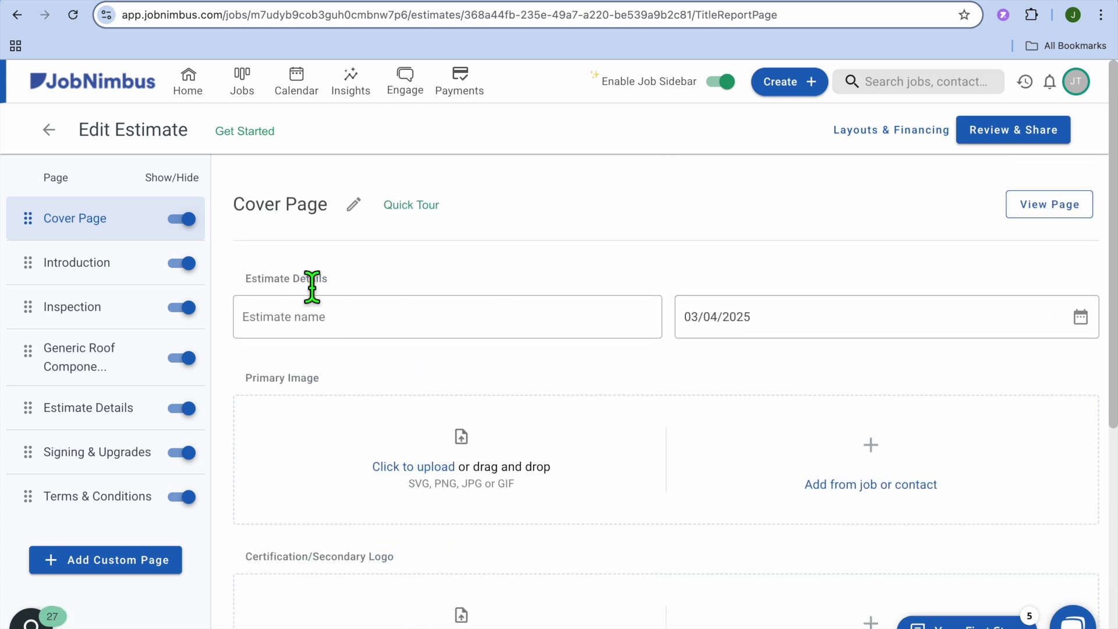
- View the estimate's Introduction page text and the Inspection page's section and photo options
left_click(87, 282)
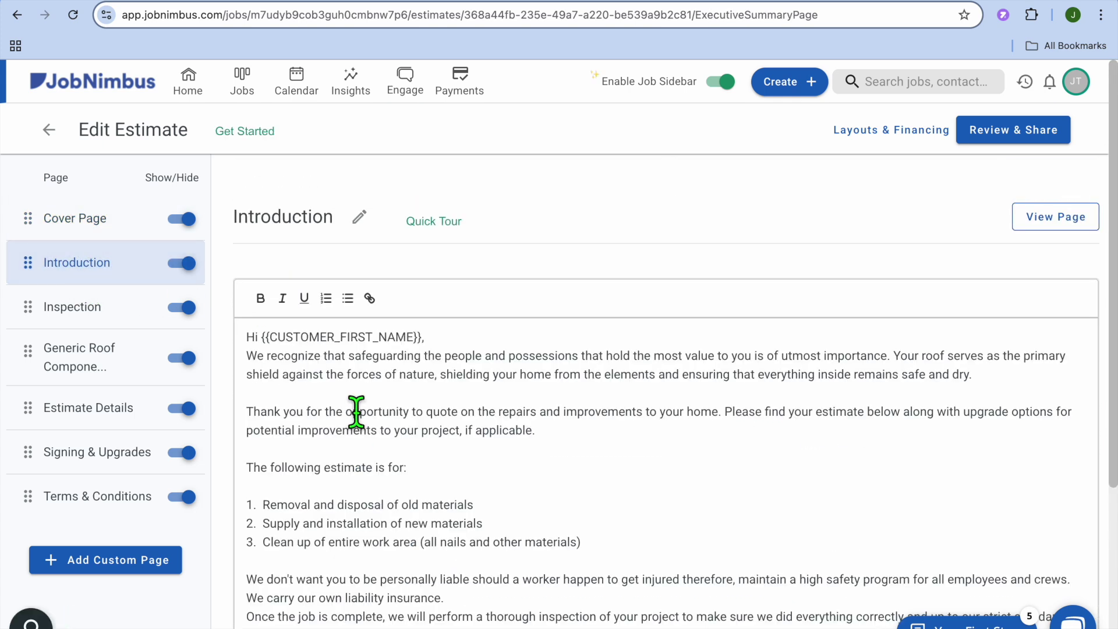
left_click(75, 319)
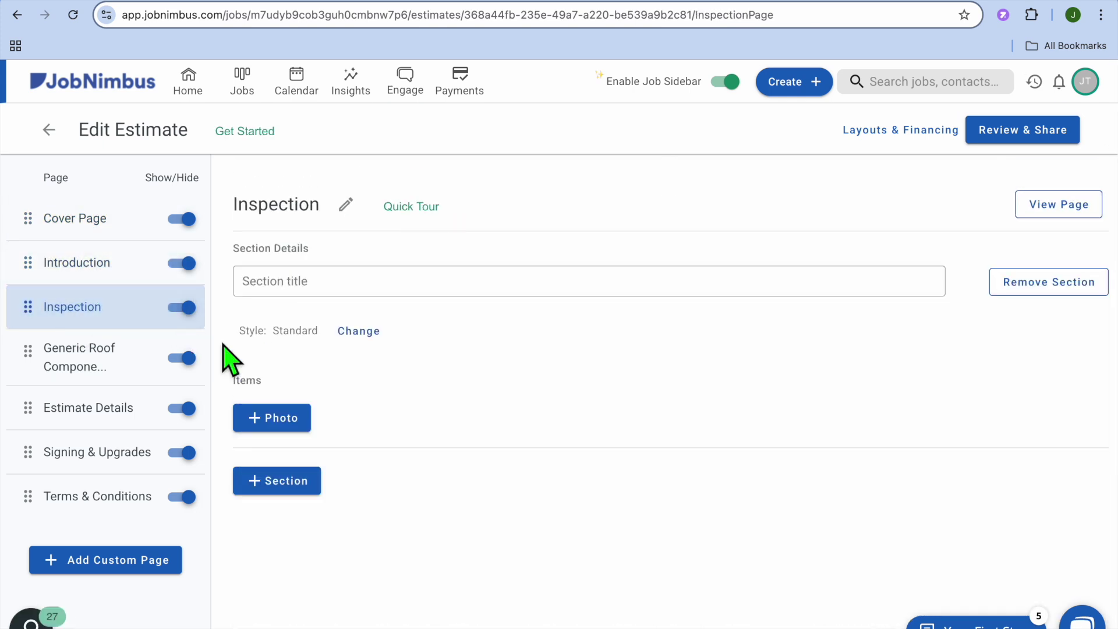